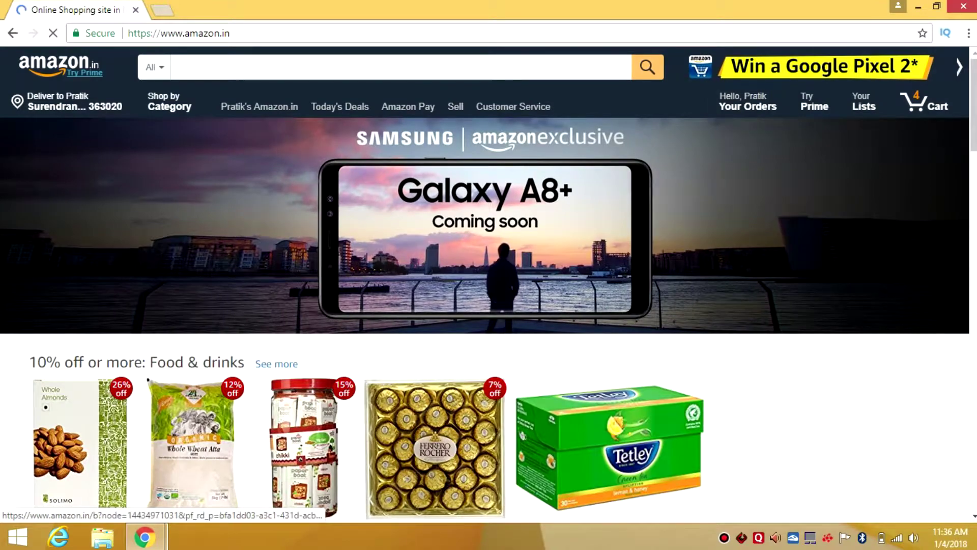
- Open the Amazon.in Associates program page via the footer's 'Become an Affiliate' link
scroll(485, 285, "down", 2)
scroll(485, 285, "down", 20)
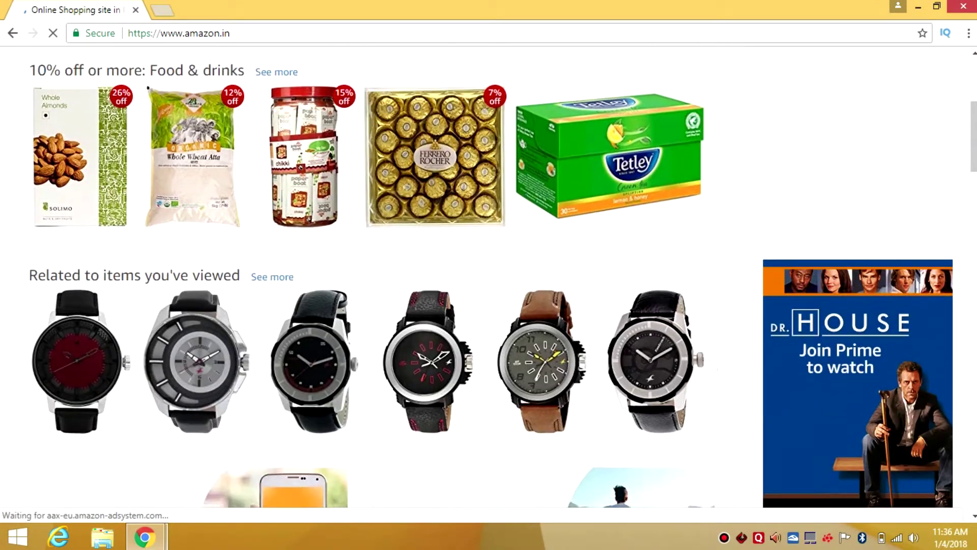
scroll(484, 285, "down", 15)
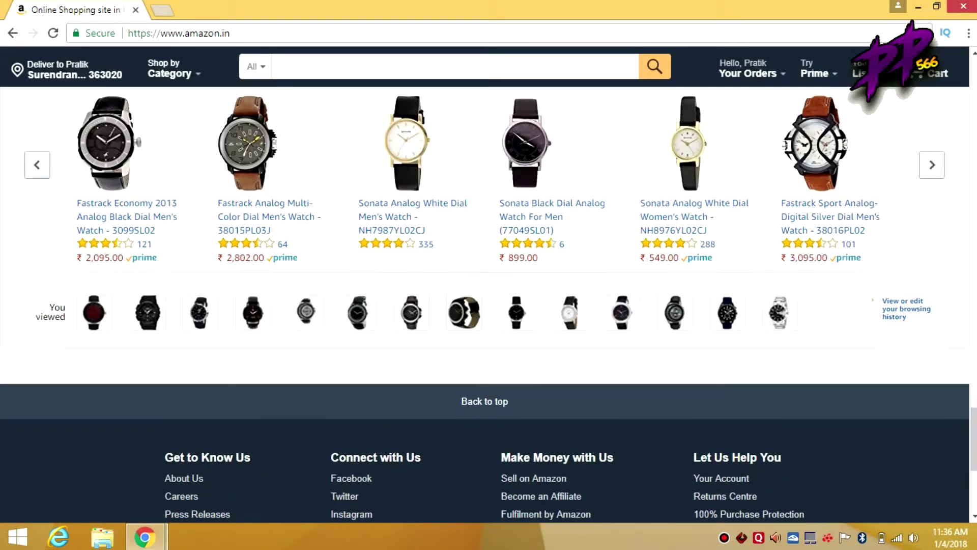
scroll(541, 214, "down", 5)
left_click(541, 213)
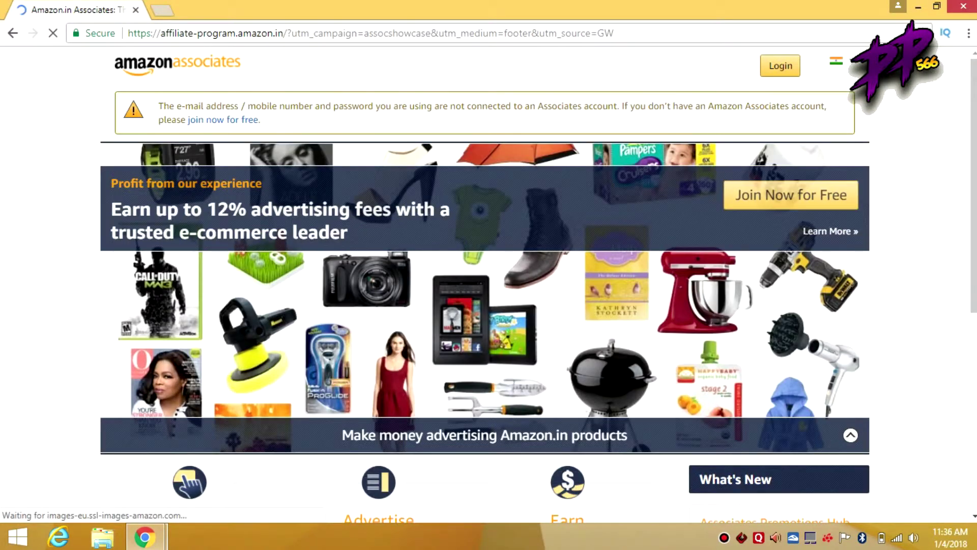
scroll(488, 285, "down", 3)
scroll(488, 285, "down", 3)
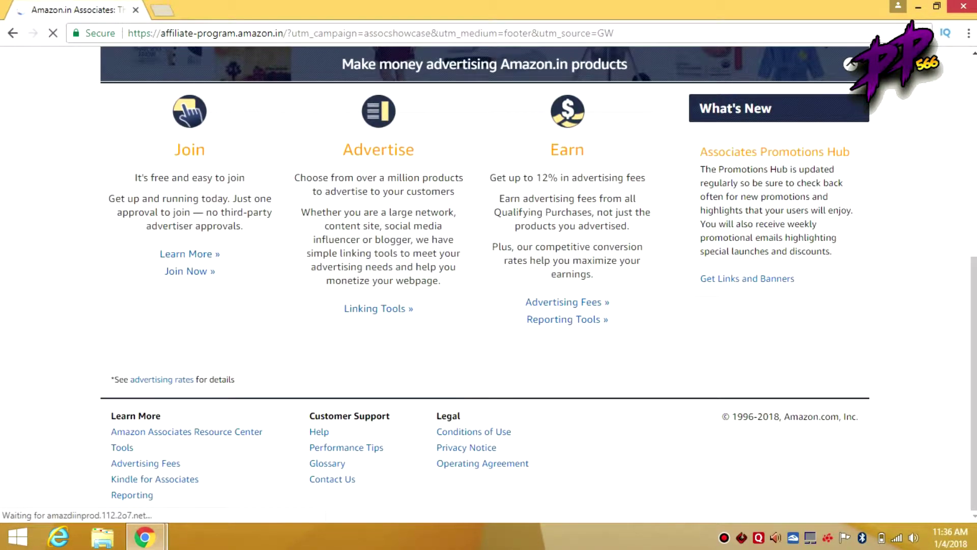
scroll(488, 285, "up", 7)
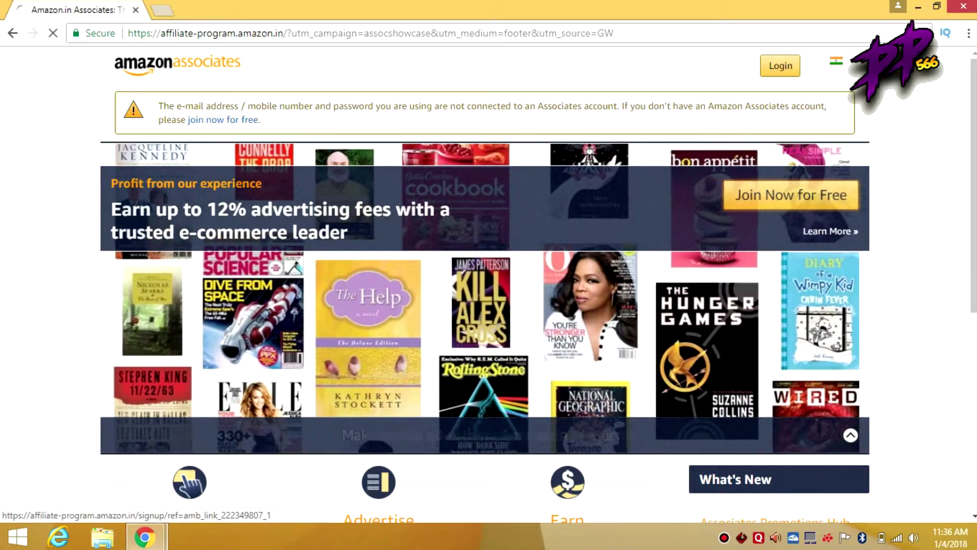
- Start the free Associates account sign-up and close the extra Chrome window
left_click(791, 194)
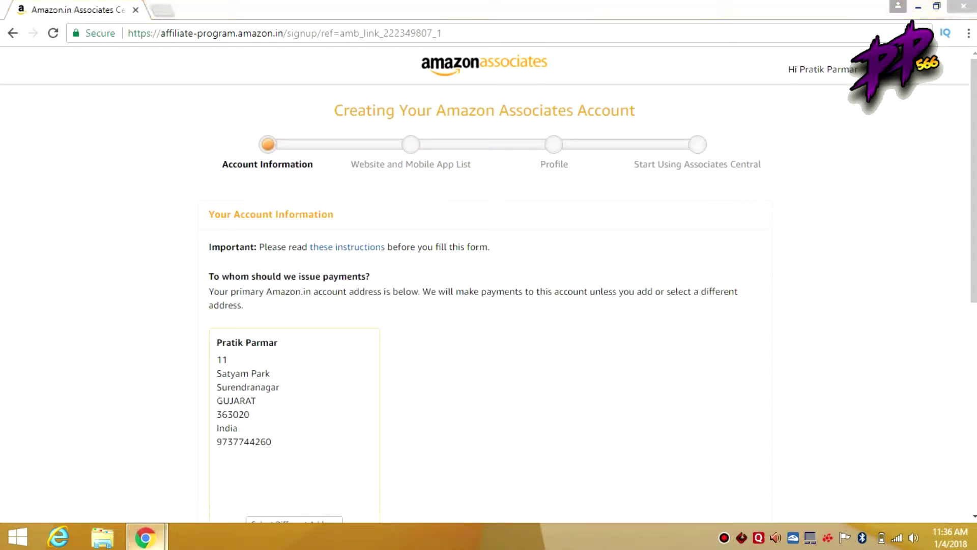
mouse_move(145, 537)
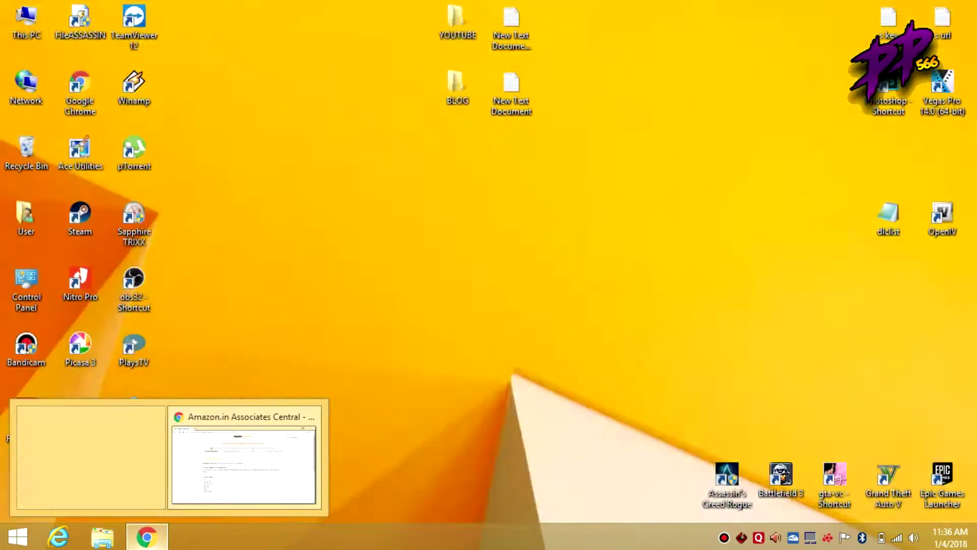
left_click(316, 416)
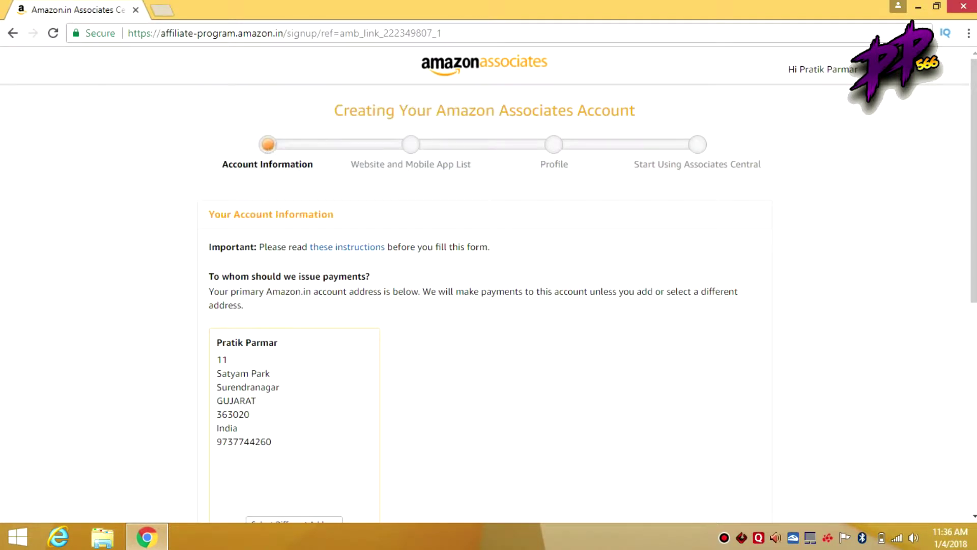
- Answer No to the U.S. person question, keep the listed payee as main contact, and continue
scroll(488, 285, "down", 7)
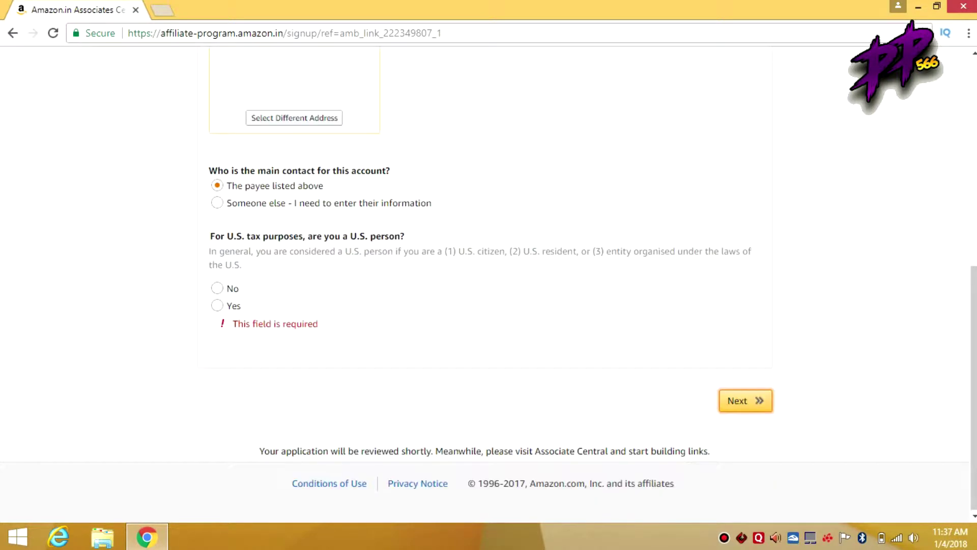
left_click(217, 288)
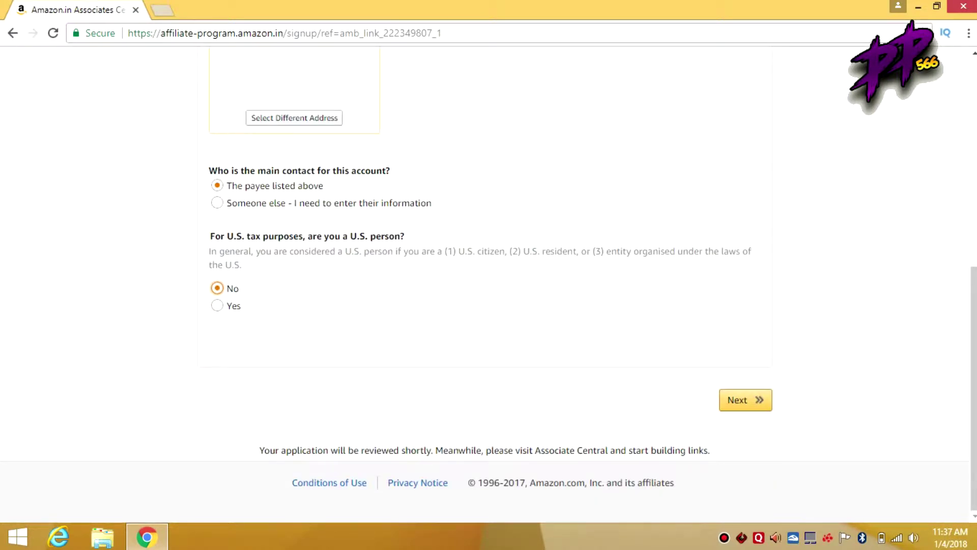
left_click(216, 185)
left_click(746, 399)
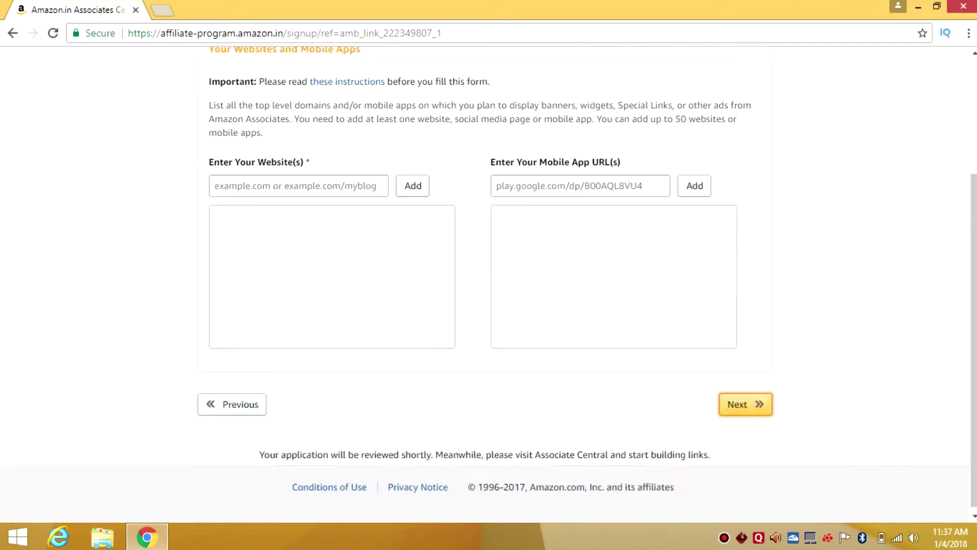
- Add the copied YouTube channel URL to the website list alongside the blog and continue
scroll(485, 284, "down", 1)
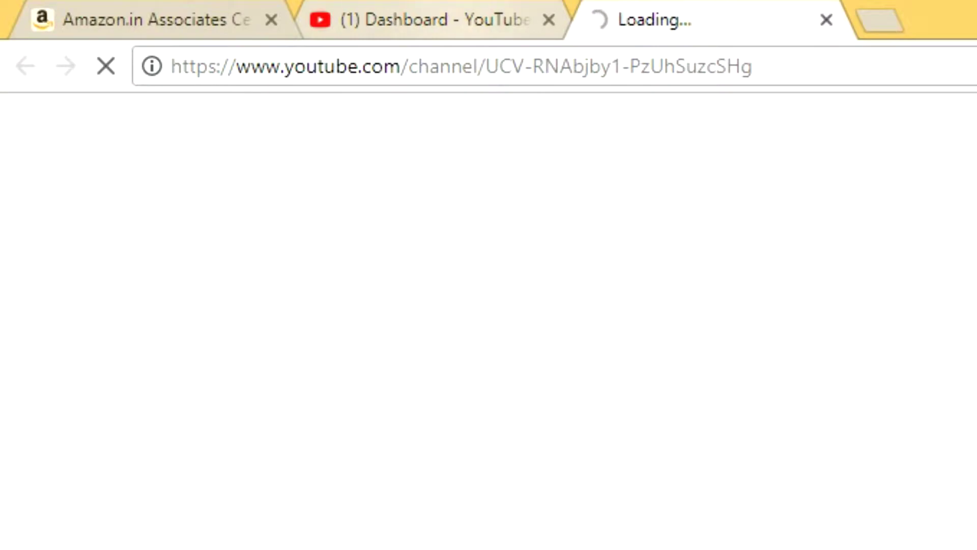
left_click(273, 33)
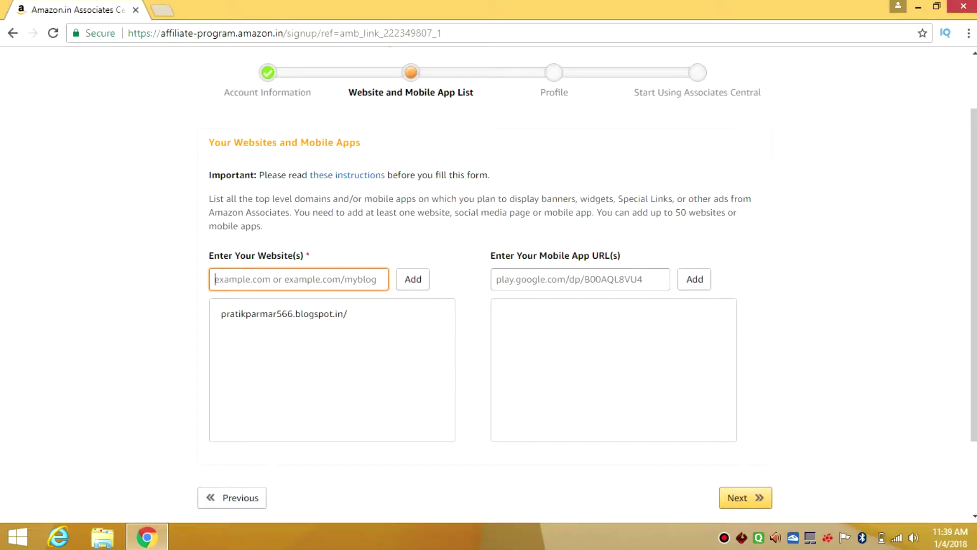
type("https://www.youtube.com/channel/UCV-RNAbjby1-PzUhSuzcSHg")
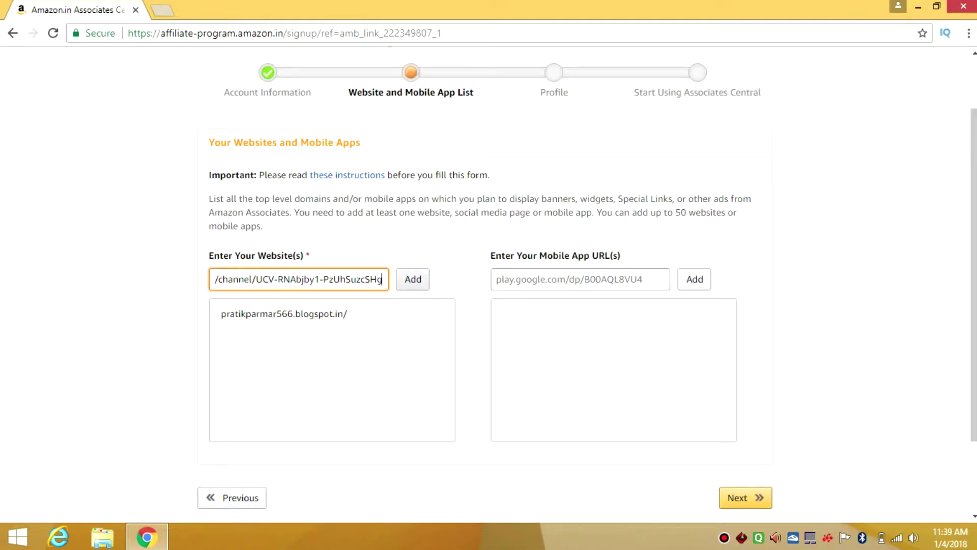
left_click(413, 279)
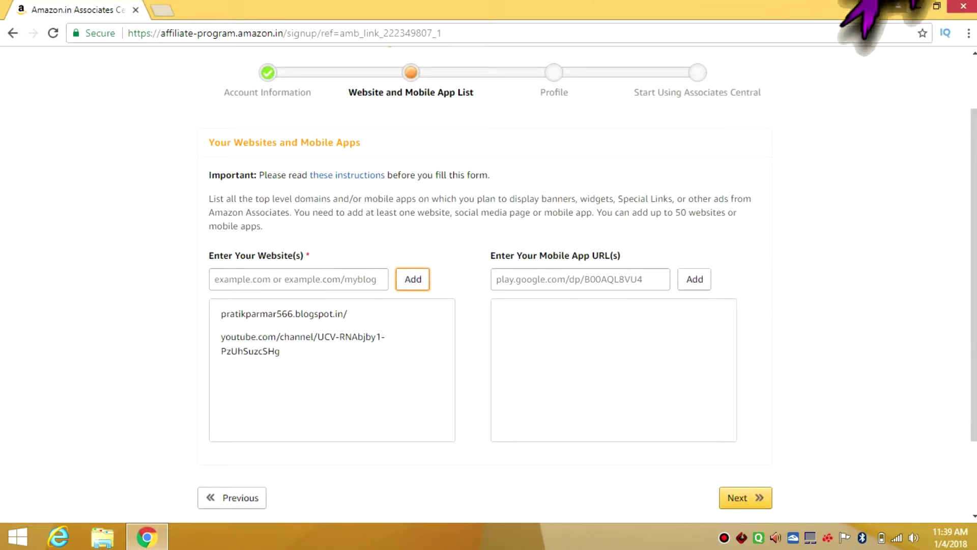
left_click(745, 497)
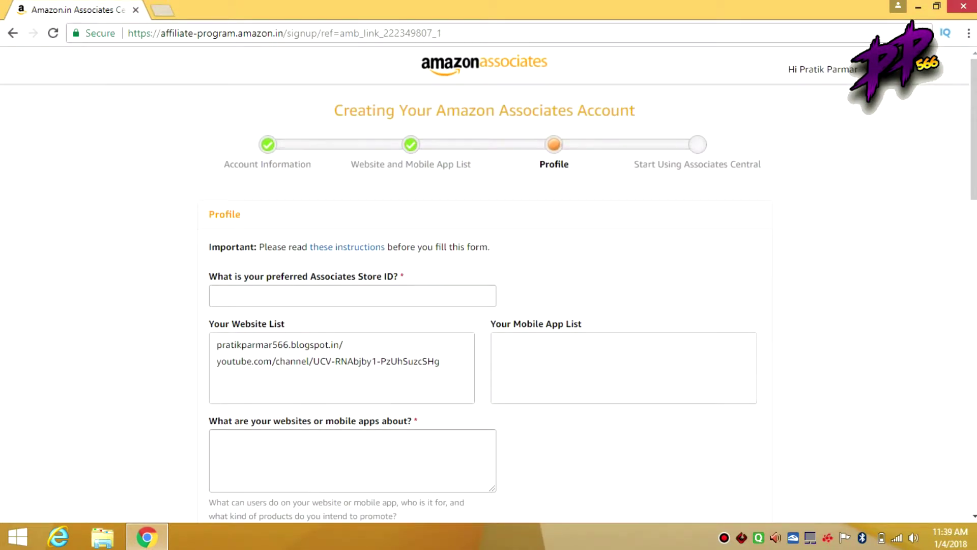
- Enter the preferred store ID and a gaming site description
type("Th")
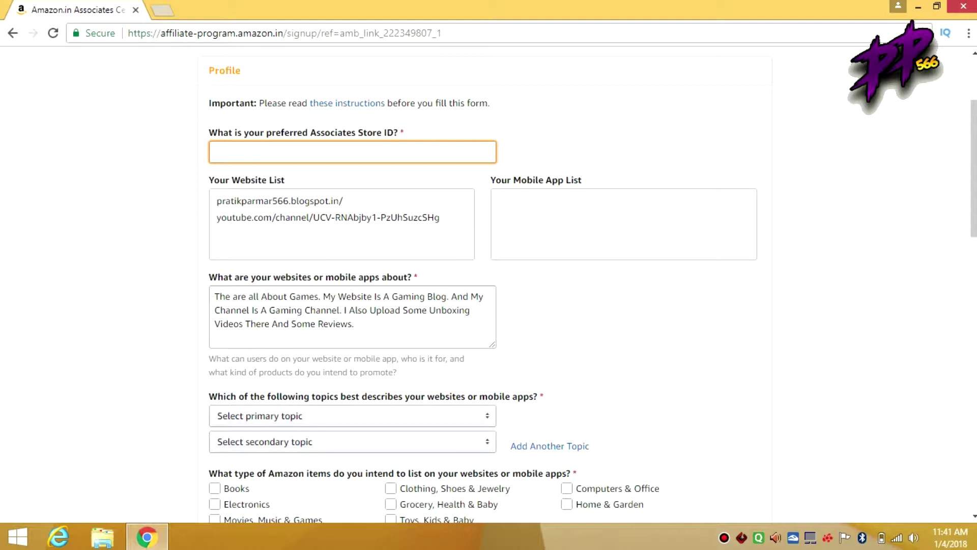
type("pratikl")
key("BackSpace")
type("parmar566")
scroll(489, 280, "down", 3)
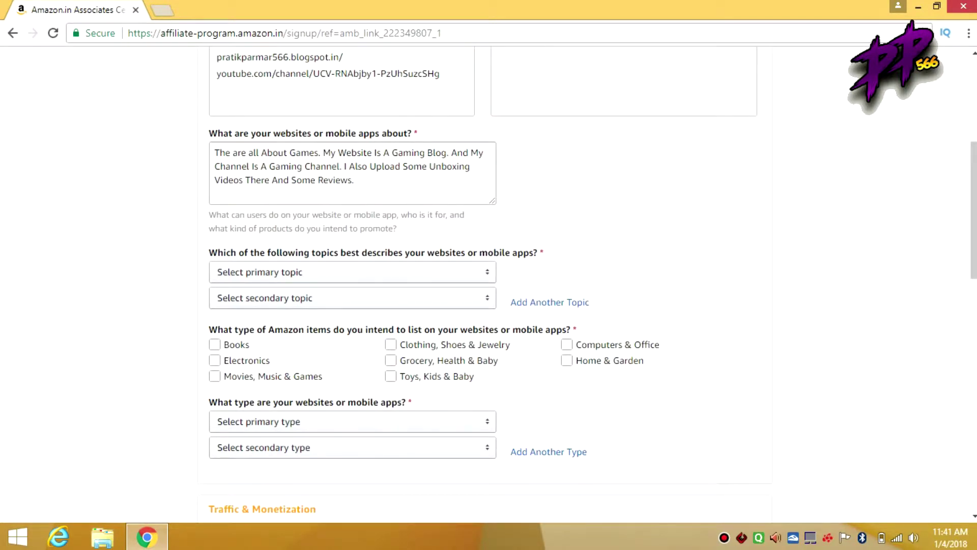
scroll(488, 279, "up", 4)
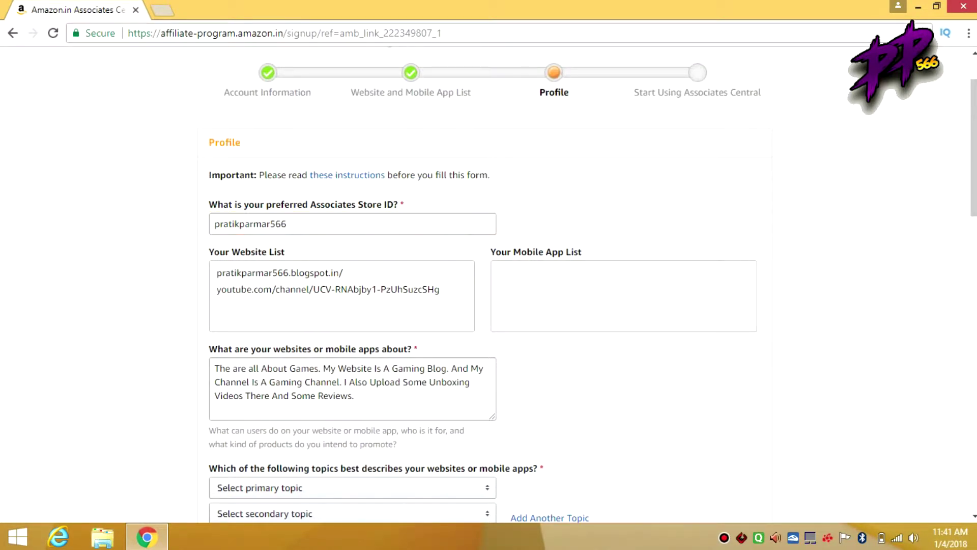
scroll(488, 280, "down", 4)
- Choose Gaming as the primary topic, leaving the secondary site type unchanged
left_click(306, 271)
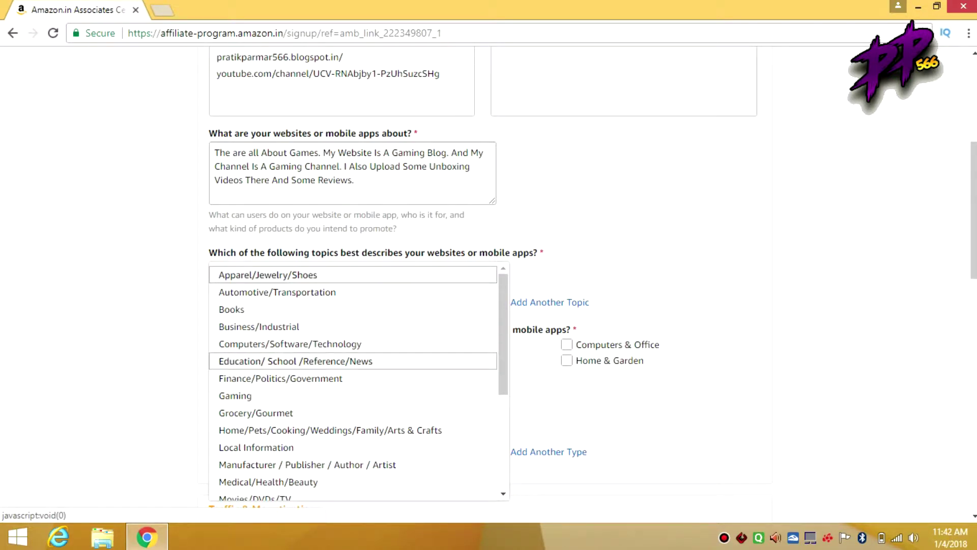
left_click(235, 396)
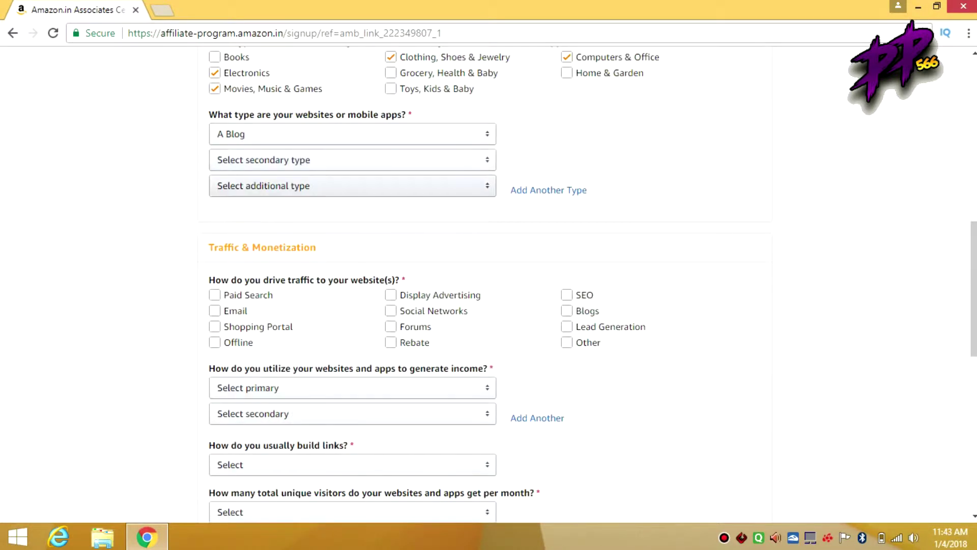
left_click(306, 159)
key("Escape")
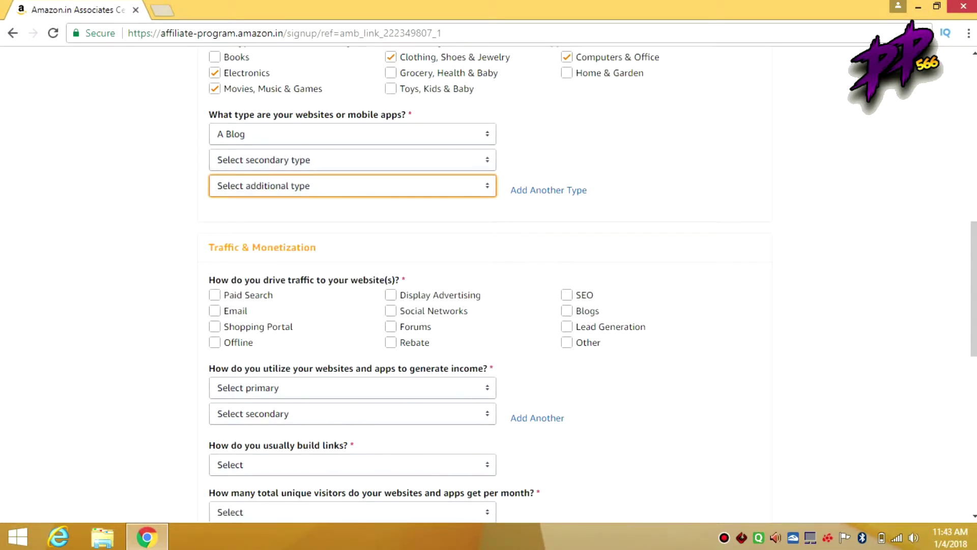
- Tick Email, Social Networks, Forums, SEO, Blogs, Offline and Other as traffic sources
scroll(484, 284, "down", 1)
left_click(214, 239)
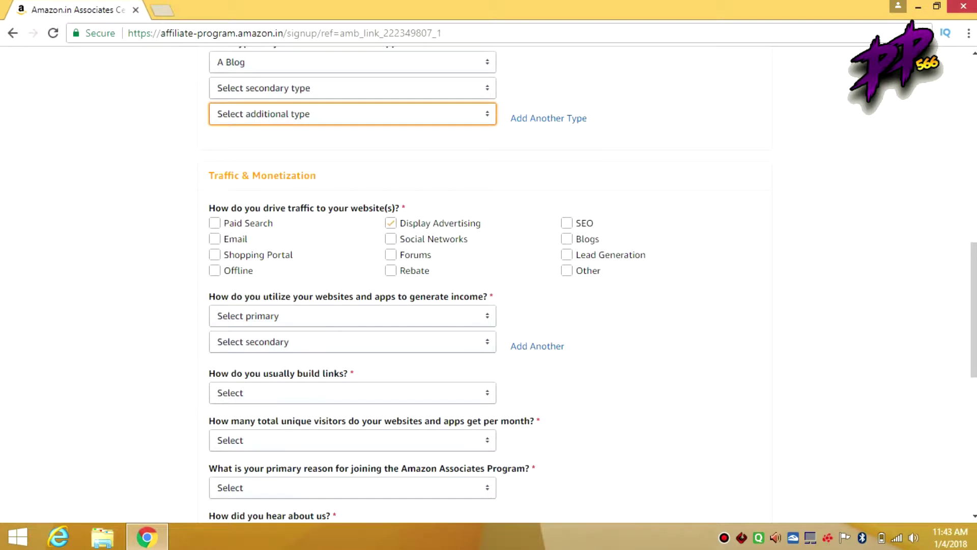
left_click(390, 239)
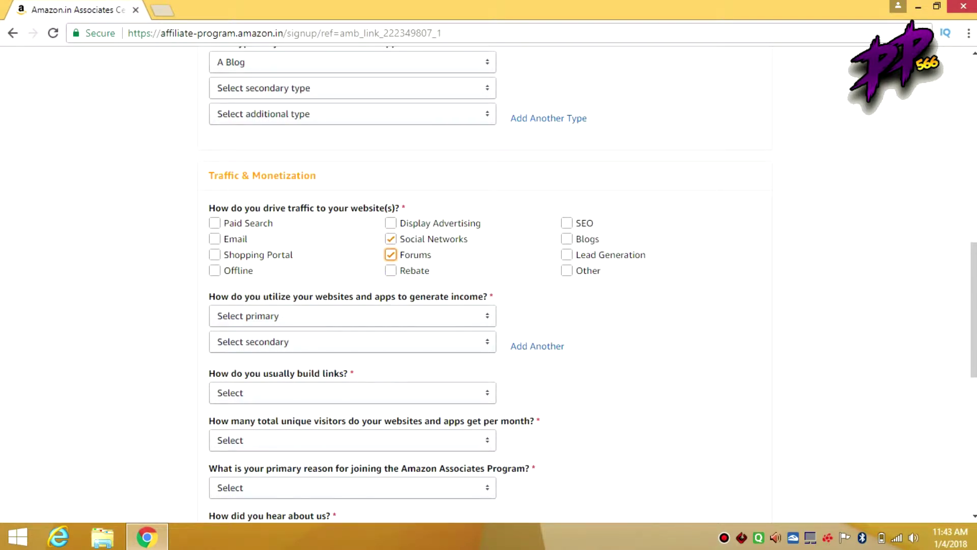
left_click(566, 238)
left_click(566, 223)
left_click(215, 239)
left_click(215, 270)
left_click(566, 270)
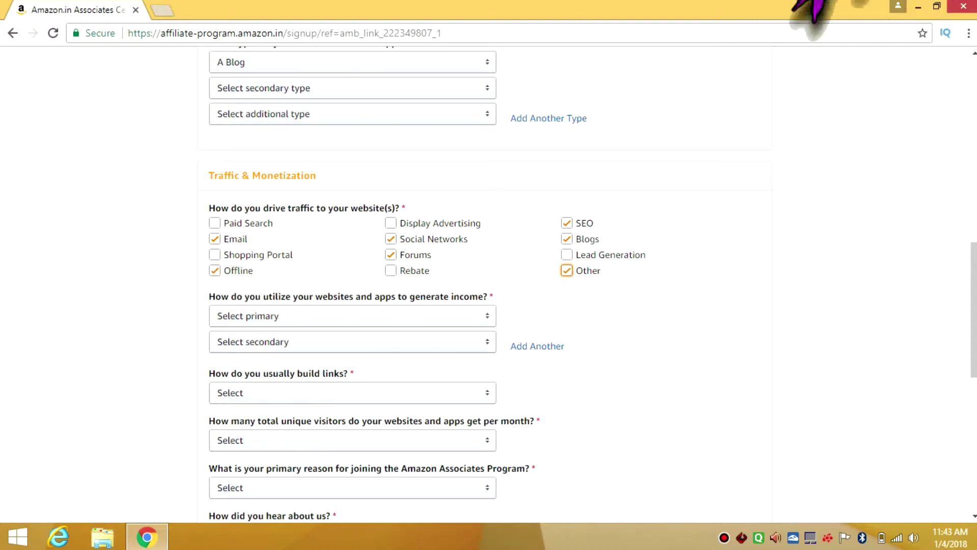
scroll(353, 285, "down", 3)
- Set Contextual Advertising as primary income, Associates as only monetization, and Blog Editor for links
left_click(352, 101)
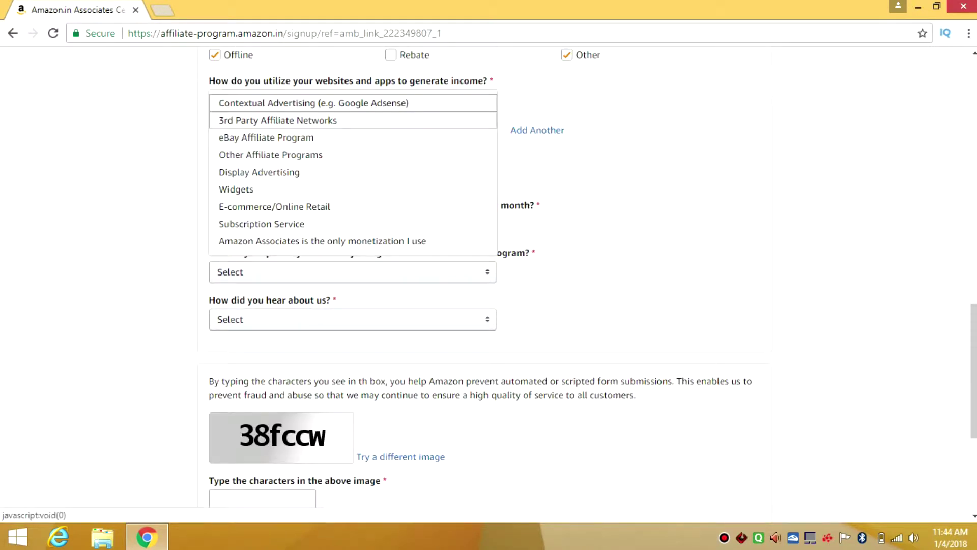
left_click(352, 103)
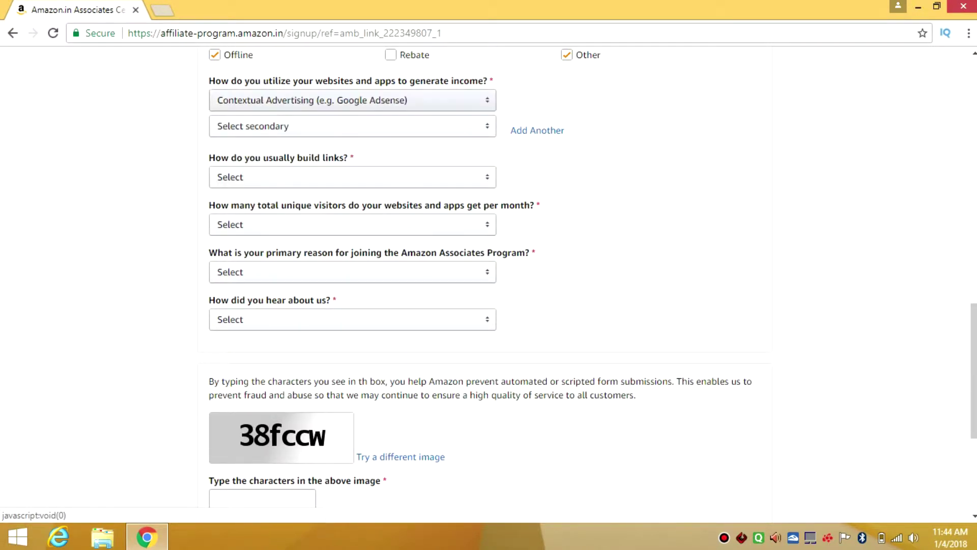
scroll(485, 284, "up", 1)
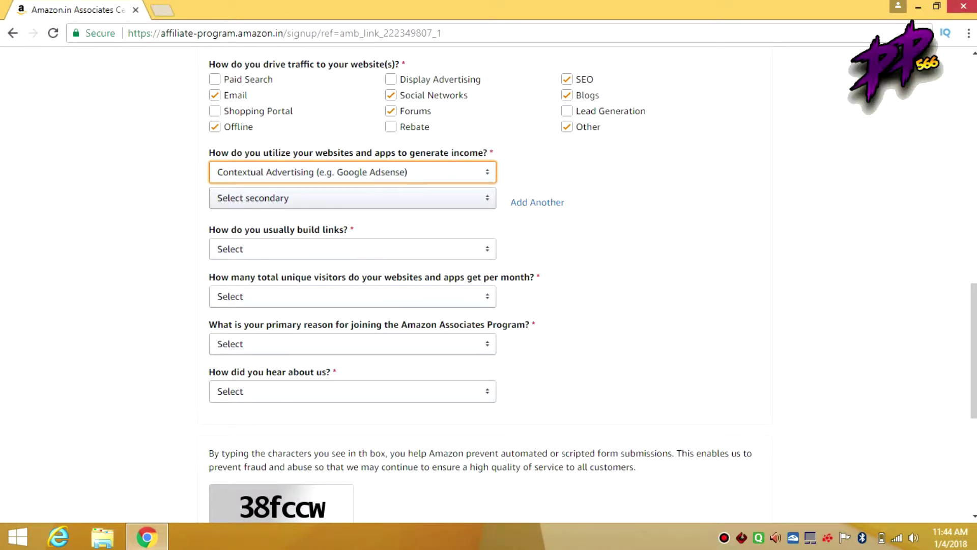
left_click(352, 197)
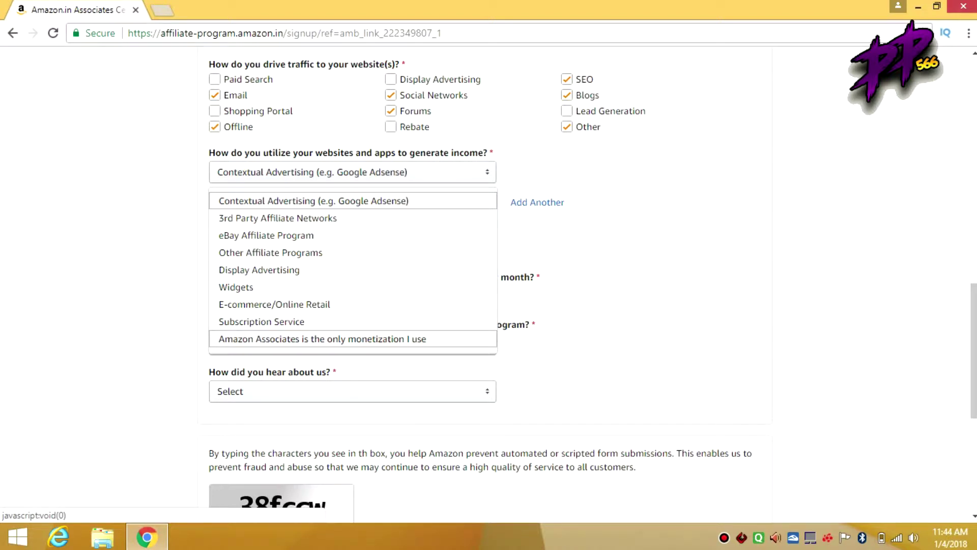
left_click(352, 338)
left_click(352, 251)
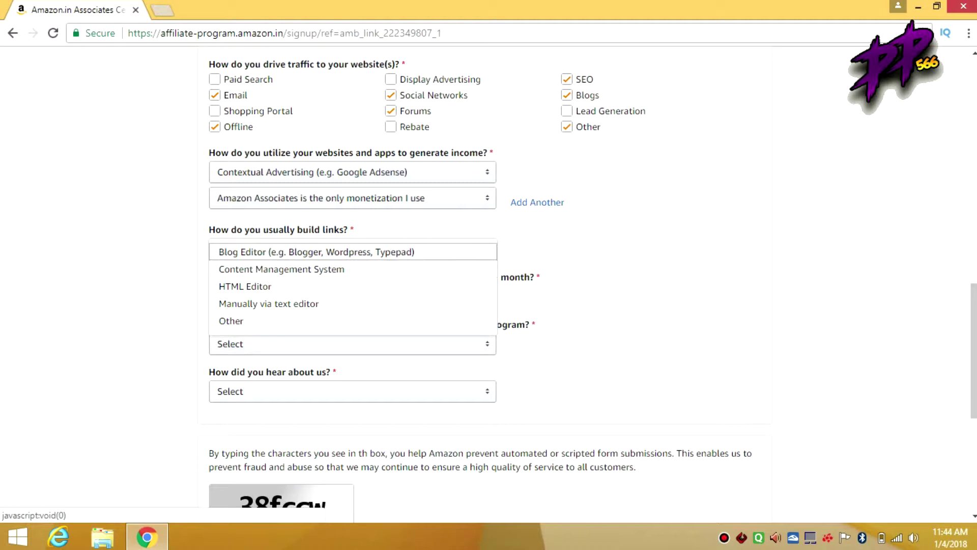
left_click(353, 252)
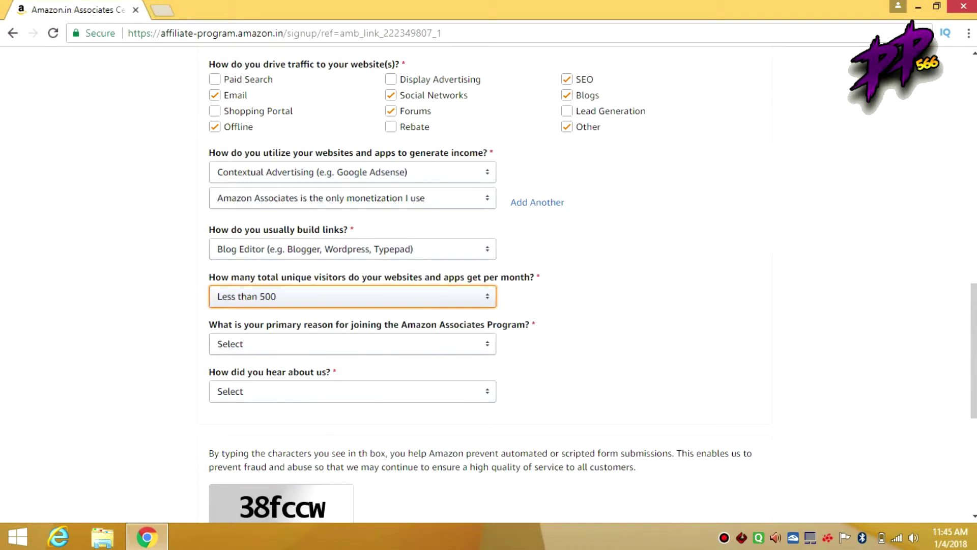
- Choose 5,001–50,000 monthly visitors, 'To monetize my site' as reason, and Online Search as referral
left_click(353, 296)
key("Down")
key("Down")
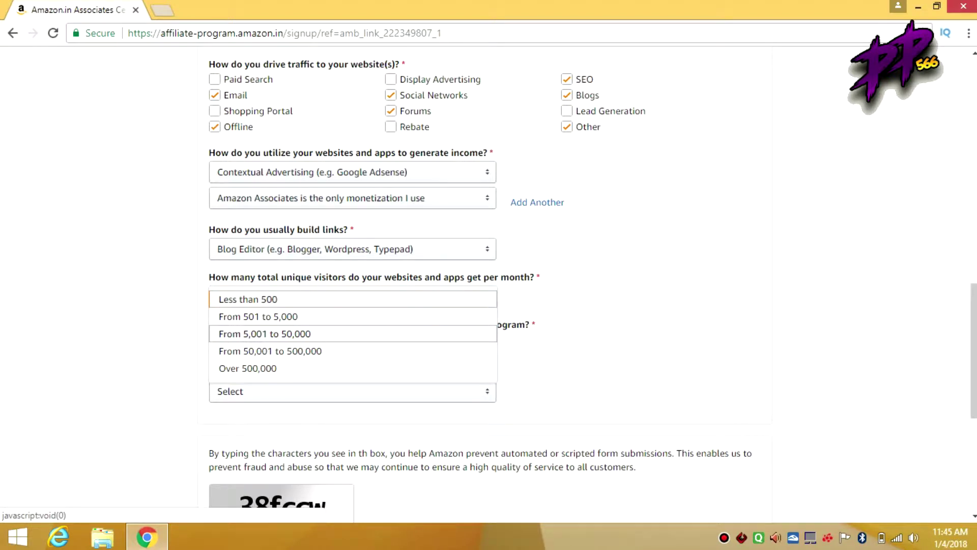
key("Return")
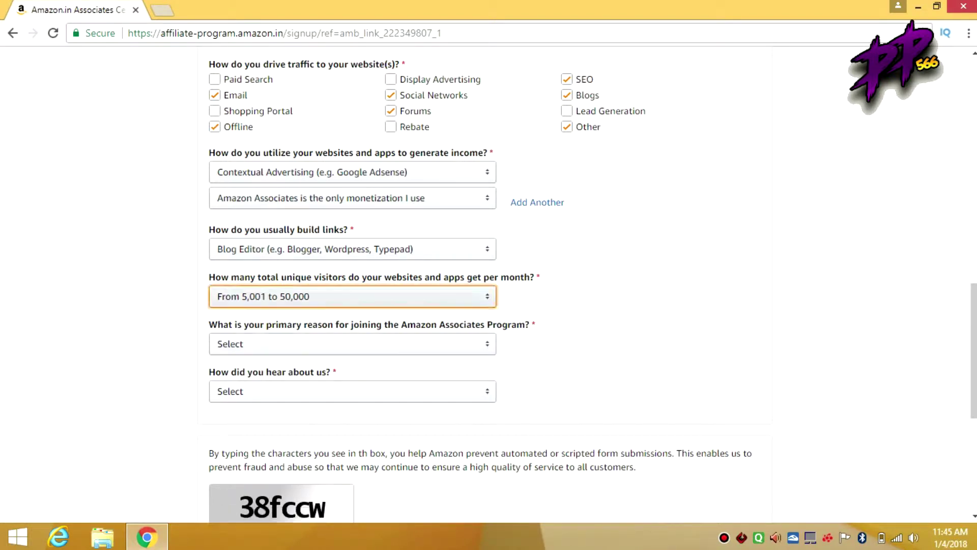
scroll(489, 285, "down", 2)
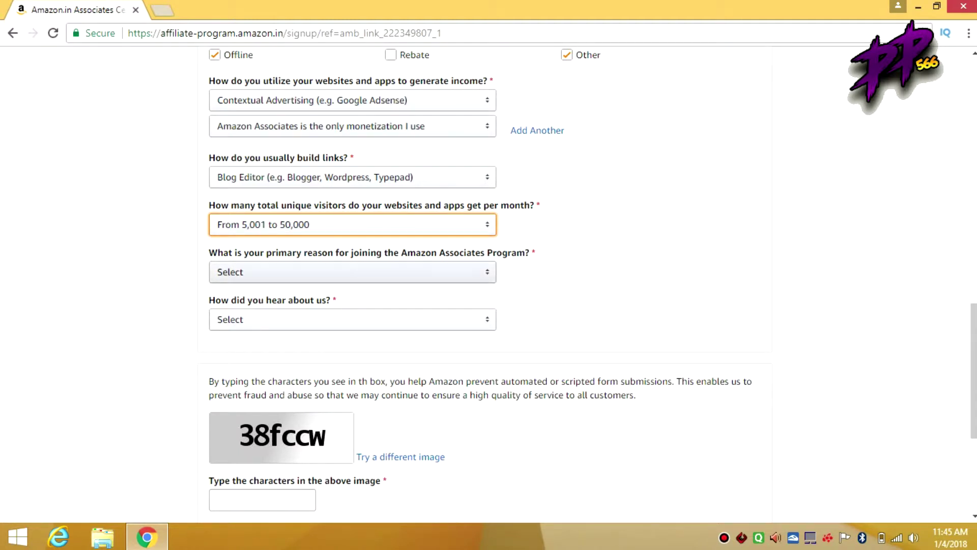
left_click(352, 272)
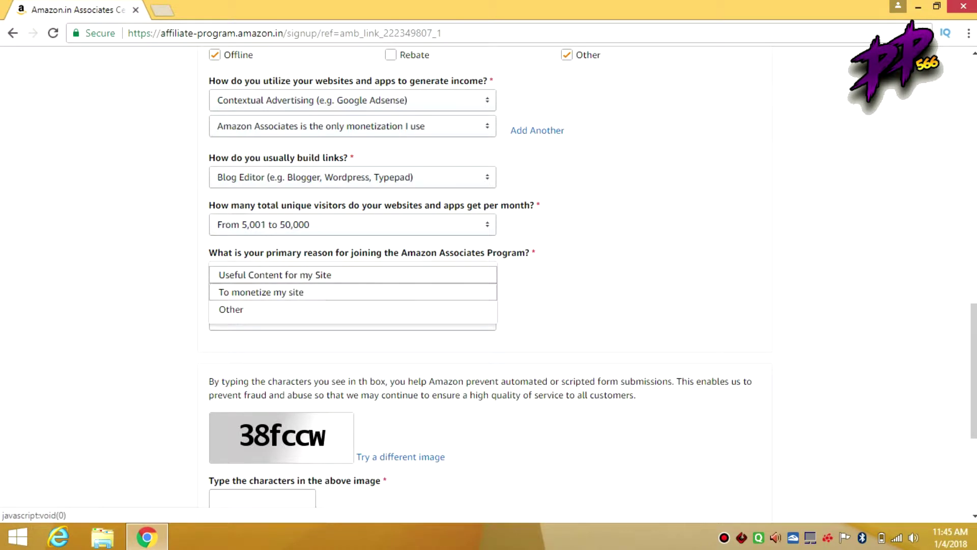
left_click(352, 292)
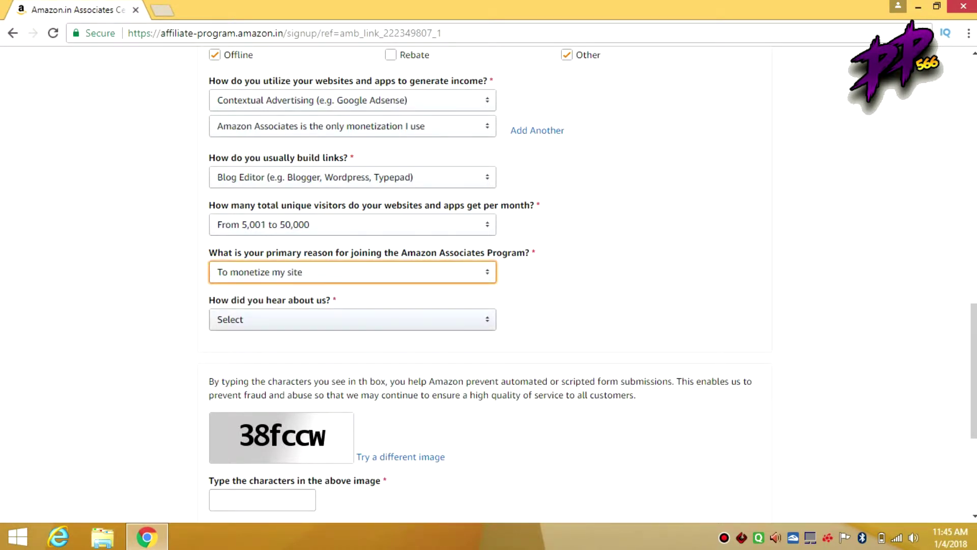
left_click(261, 319)
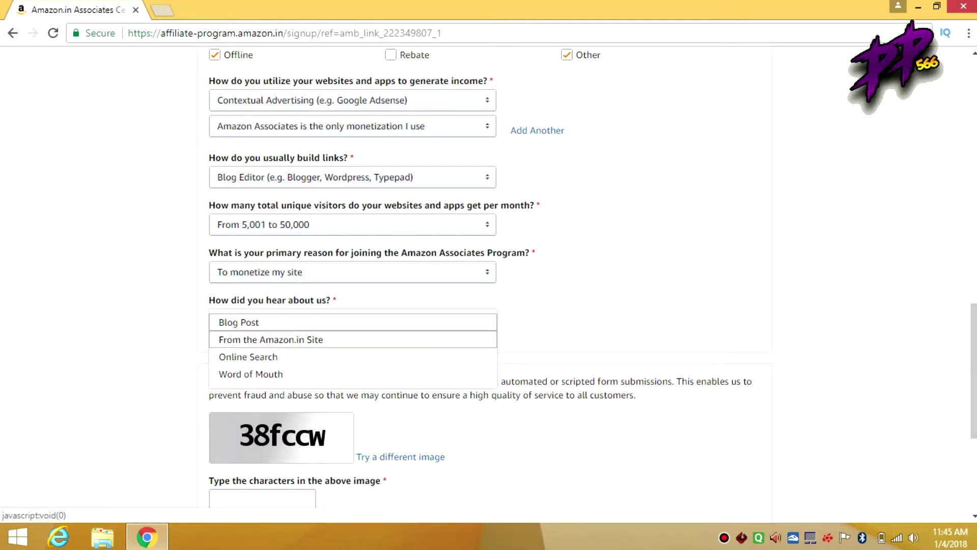
left_click(254, 356)
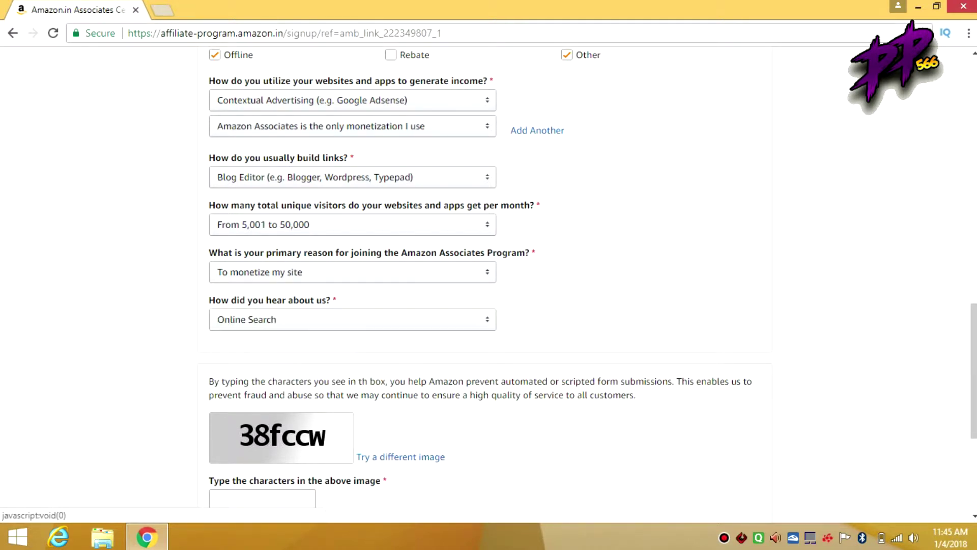
scroll(254, 356, "down", 3)
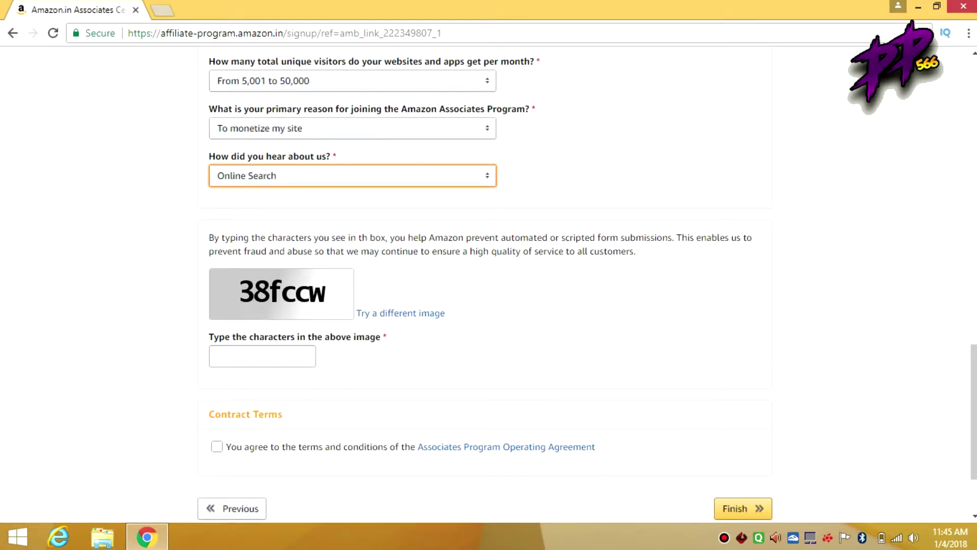
- Enter the verification characters, accept the Operating Agreement, and finish the application
left_click(262, 355)
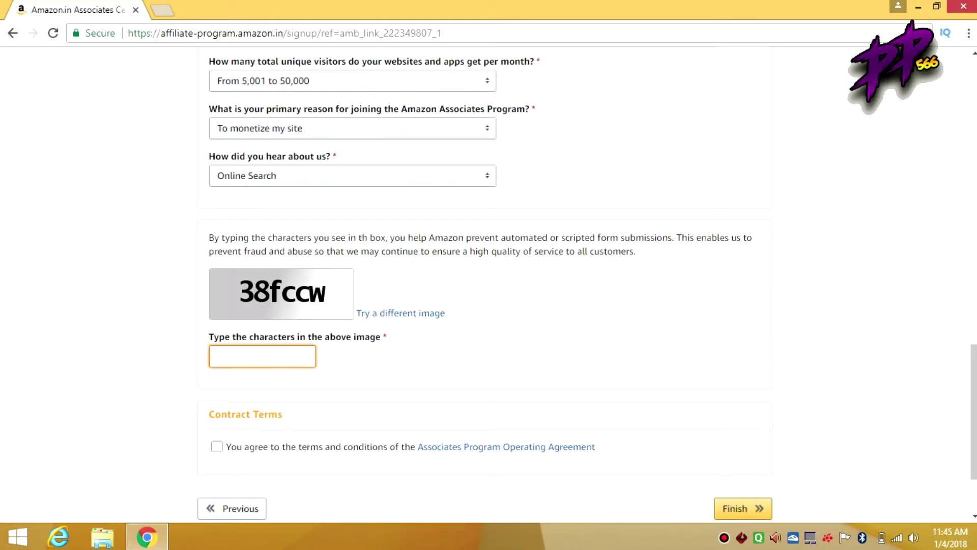
type("38fccw")
scroll(485, 284, "down", 1)
left_click(217, 375)
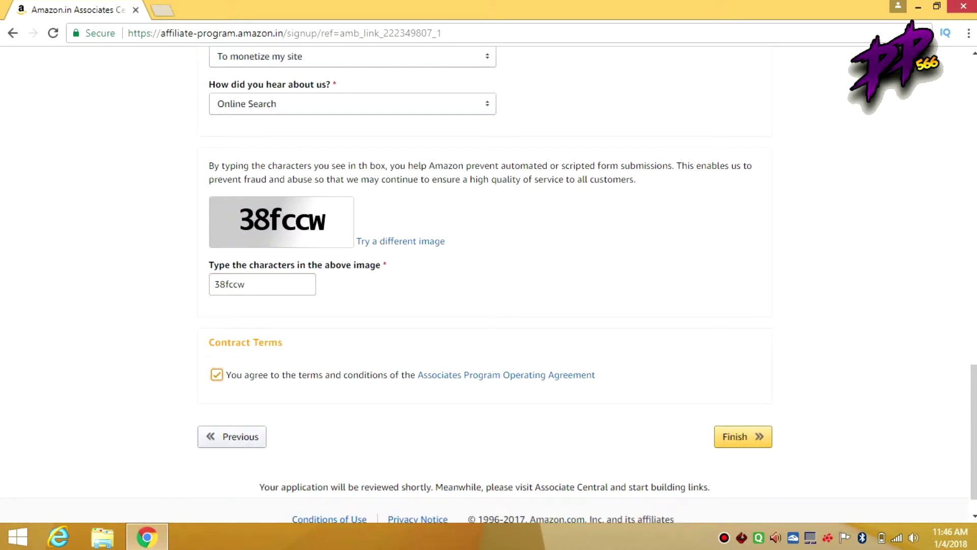
left_click(743, 436)
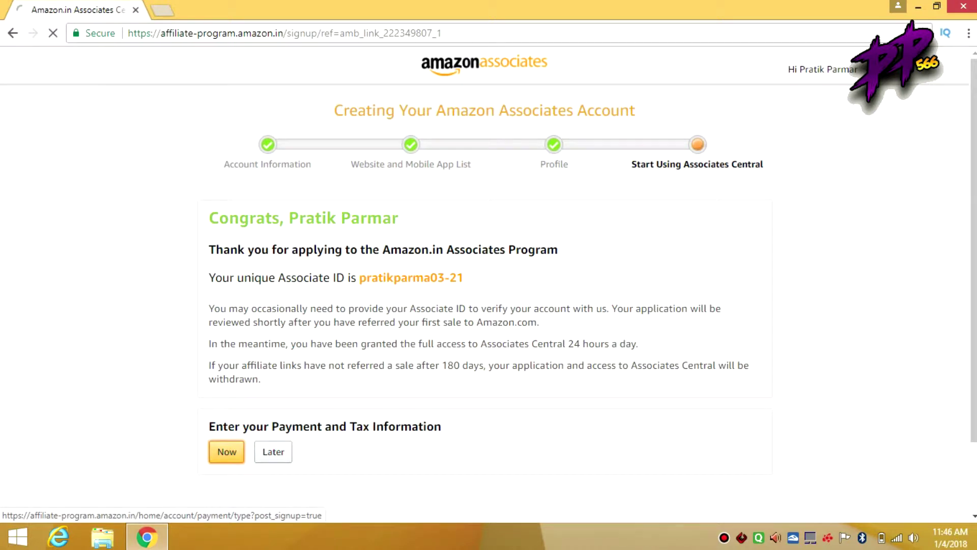
- Dismiss the save-password prompt and close the welcome tour on Associates Central
scroll(488, 280, "down", 2)
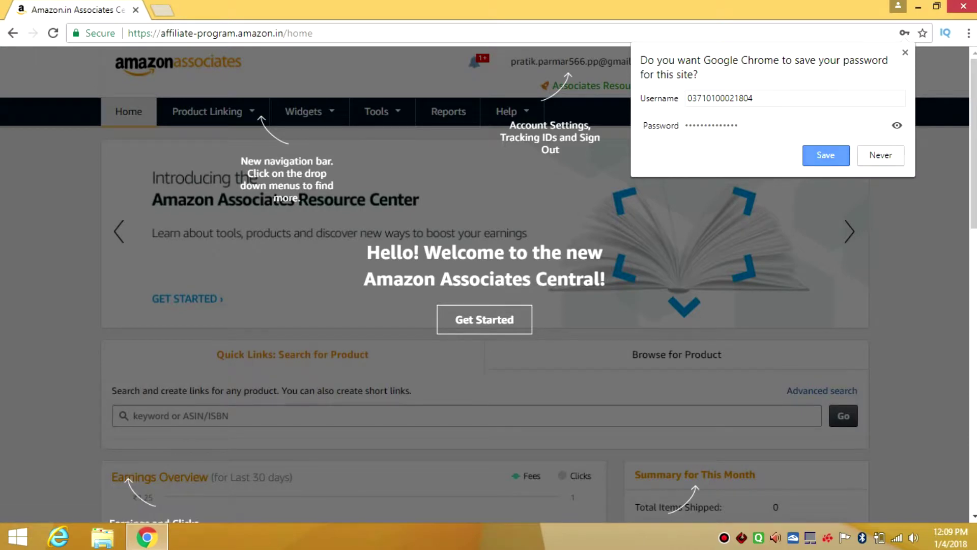
key("Escape")
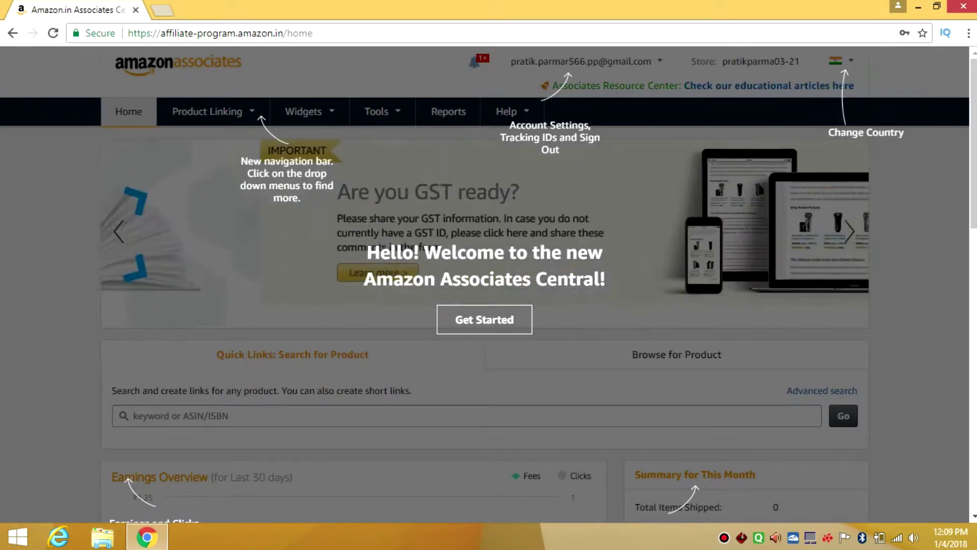
key("ctrl+d")
scroll(489, 280, "down", 5)
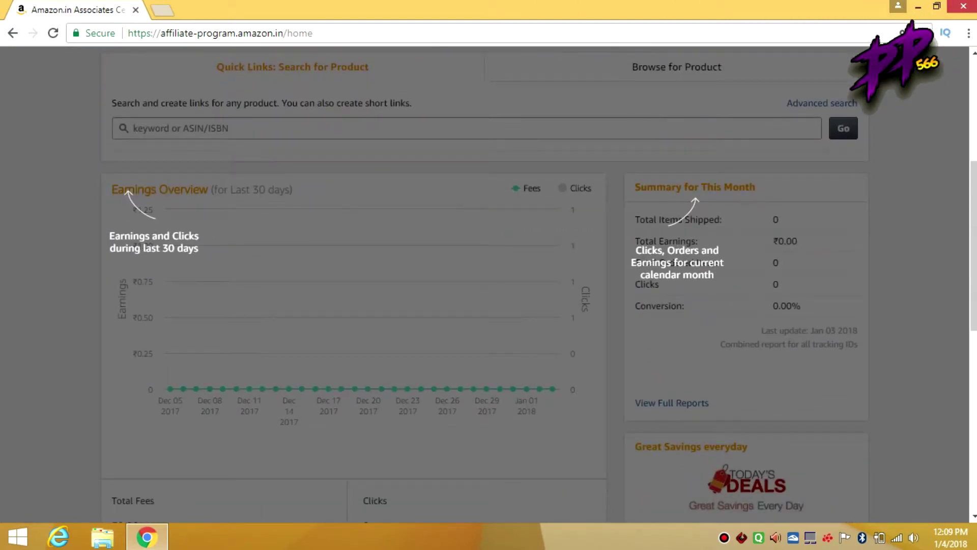
scroll(489, 280, "down", 7)
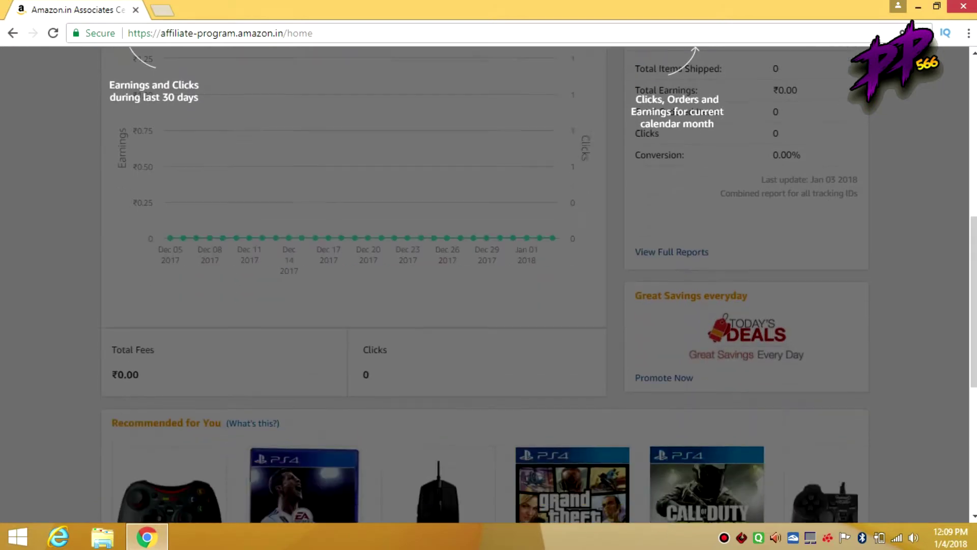
scroll(488, 280, "up", 12)
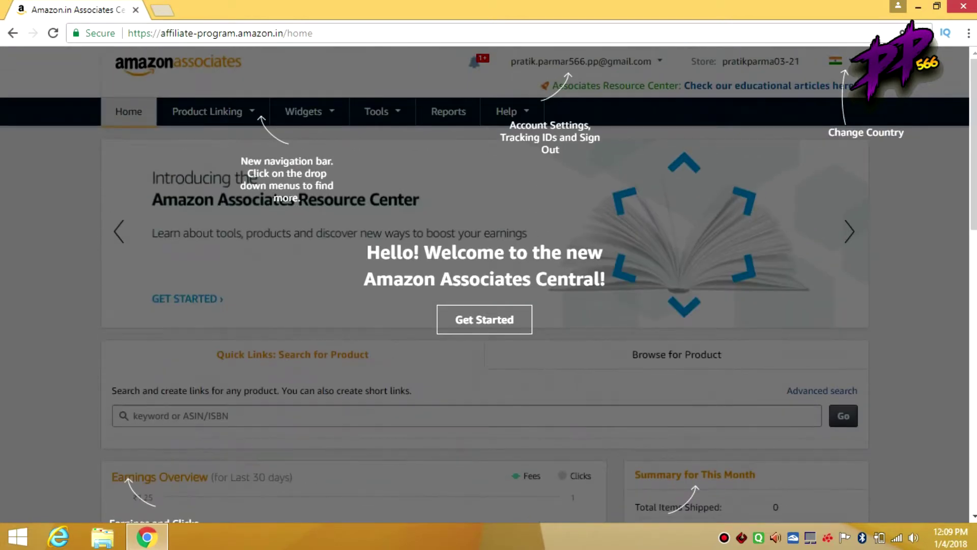
left_click(484, 319)
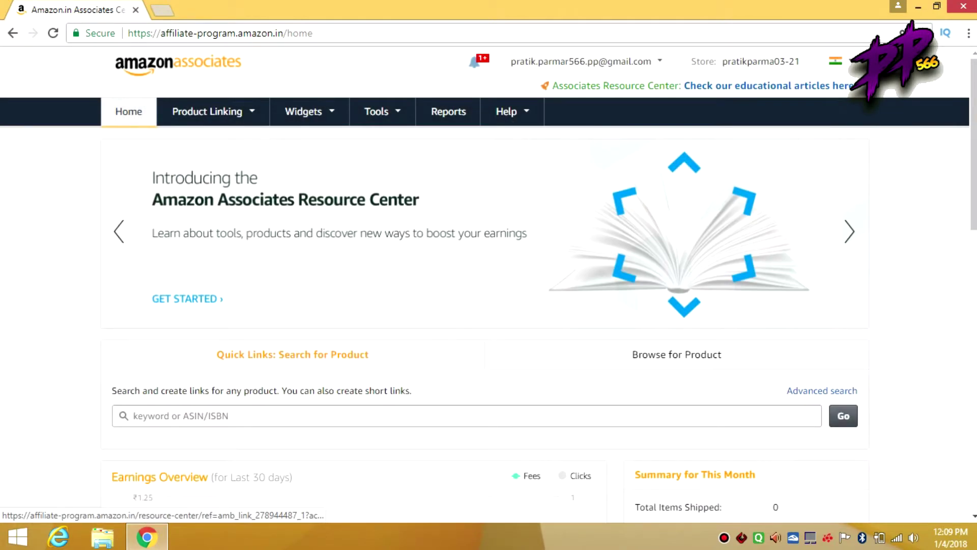
scroll(488, 280, "down", 3)
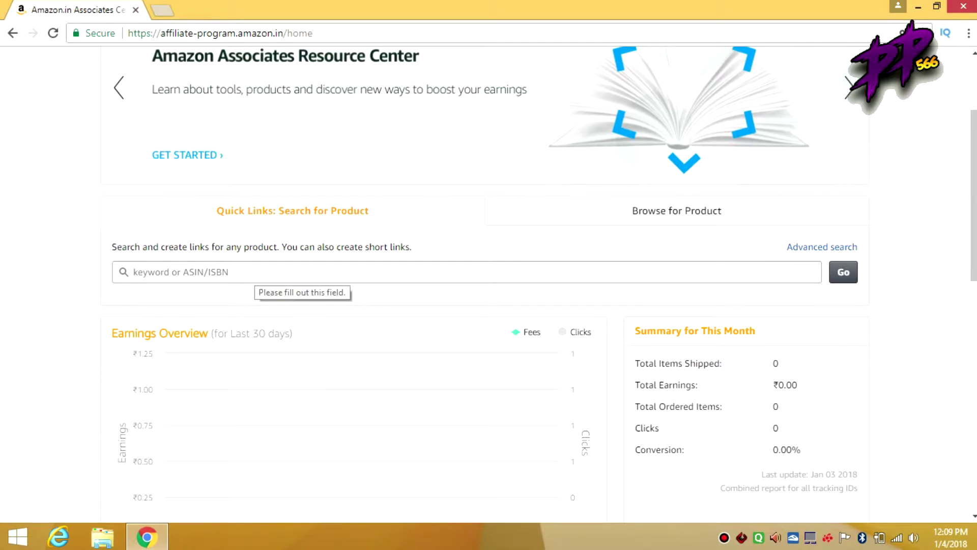
scroll(265, 285, "down", 5)
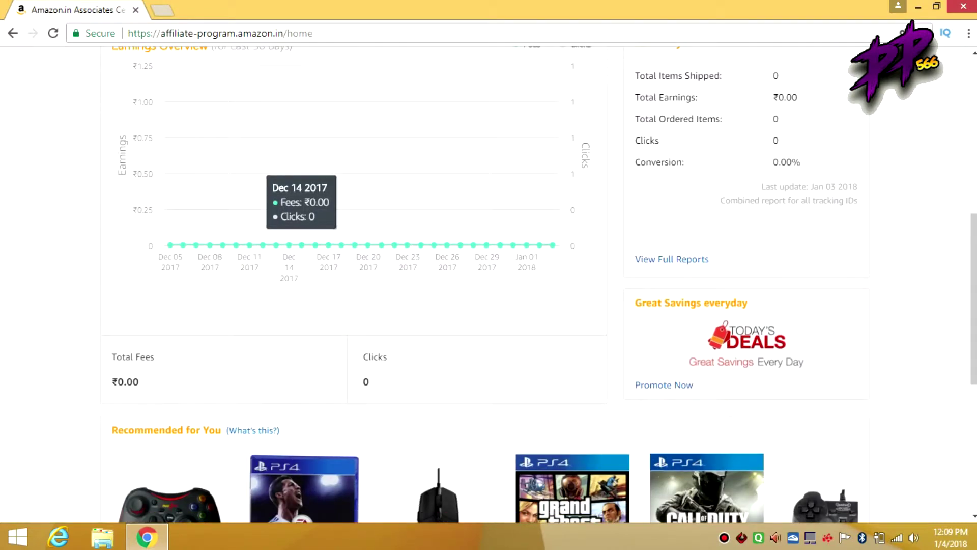
scroll(288, 244, "down", 7)
scroll(524, 499, "up", 13)
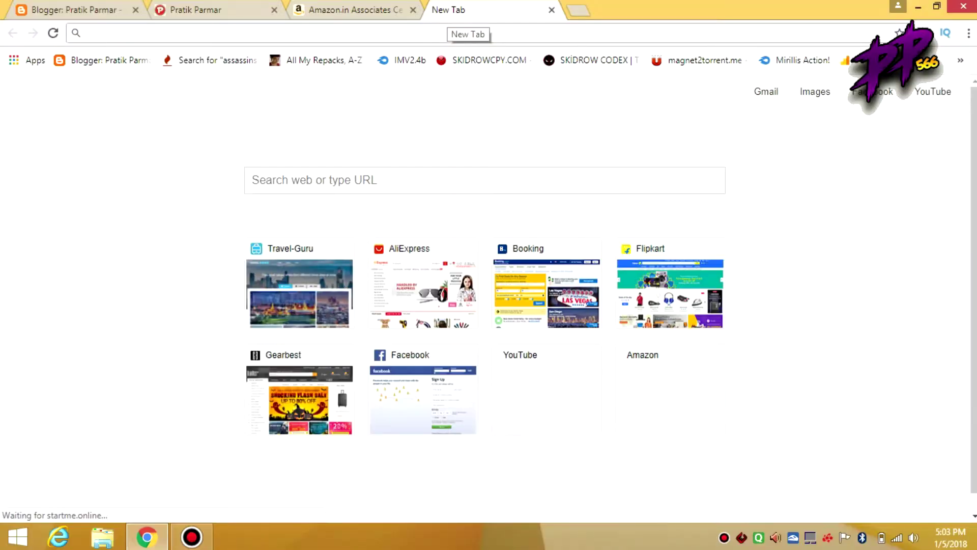
type("amazon.in")
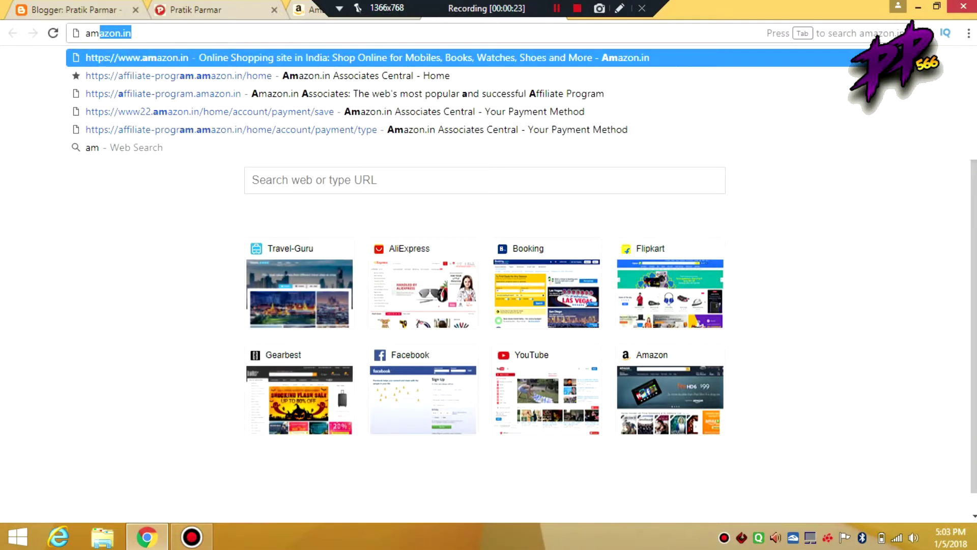
- Load Amazon.in and open the ₹945 Steam Gift Card product page
key("Return")
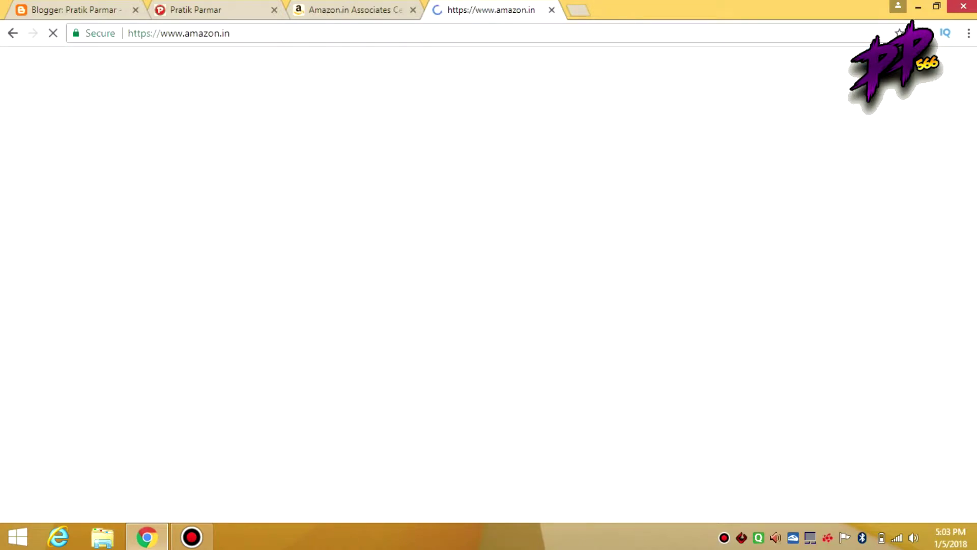
scroll(488, 285, "down", 10)
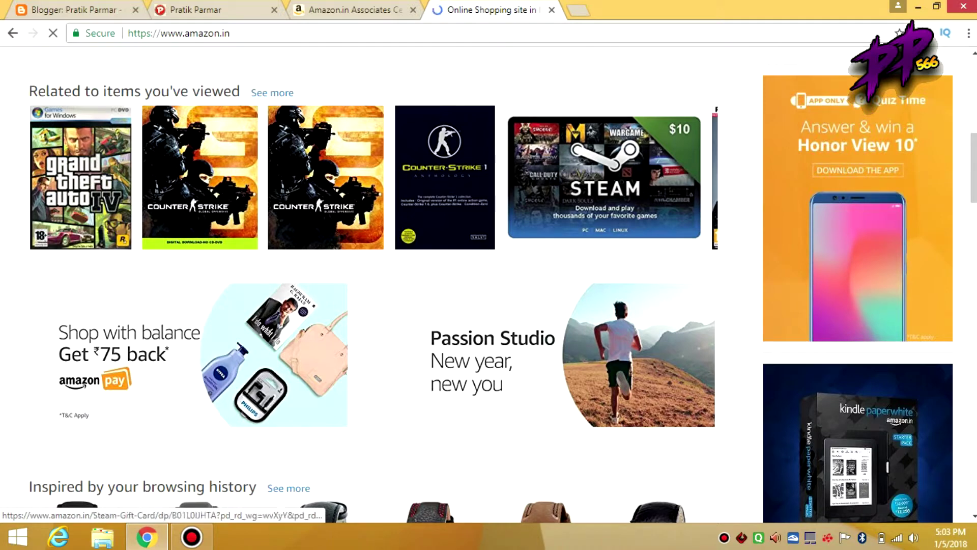
left_click(603, 177)
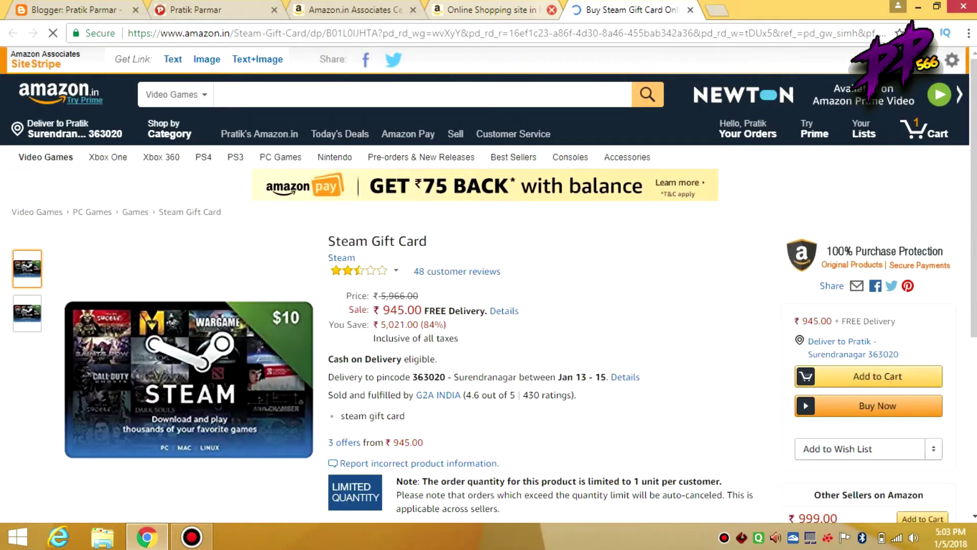
scroll(489, 306, "down", 1)
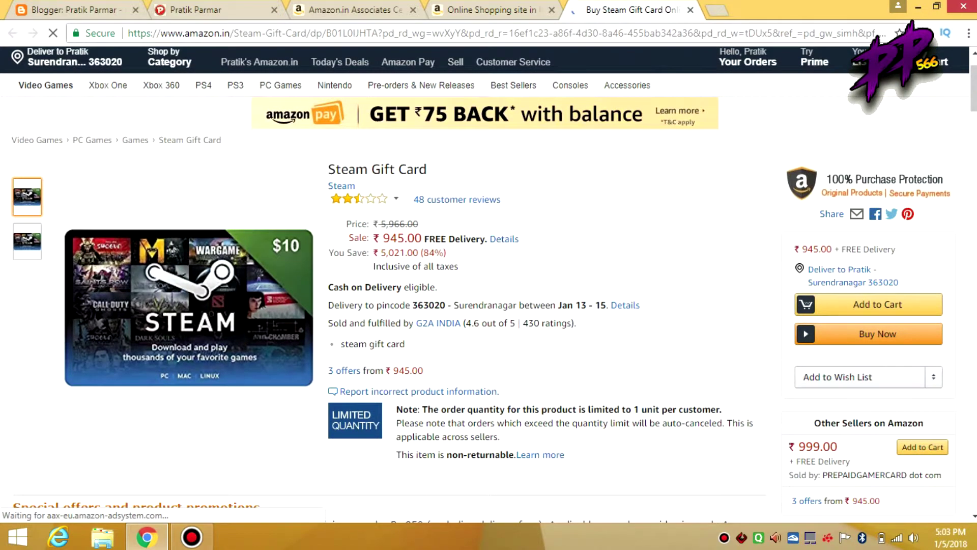
scroll(489, 305, "down", 1)
scroll(488, 305, "up", 1)
- Select the 'Steam Gift Card' product title, then return to the homepage tab
left_click_drag(332, 169, 427, 169)
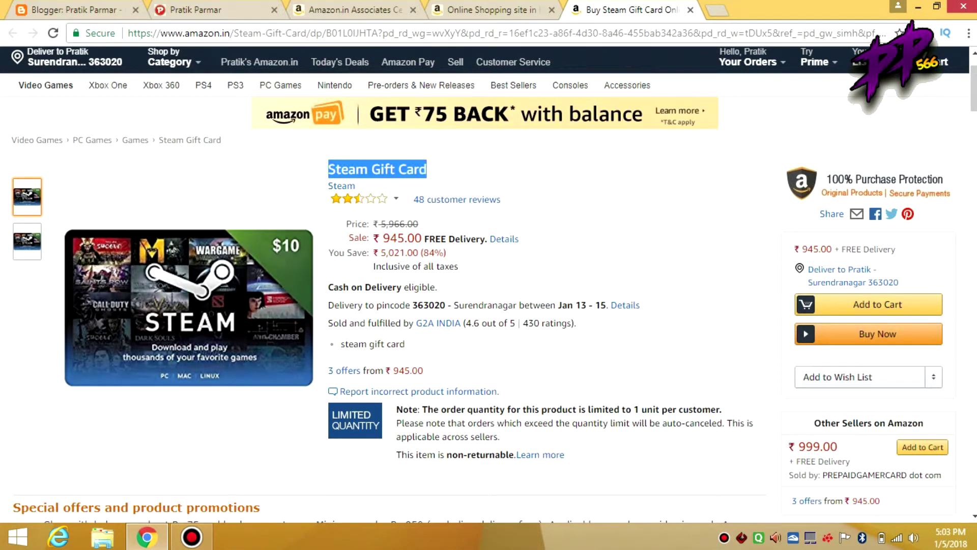
scroll(489, 285, "down", 10)
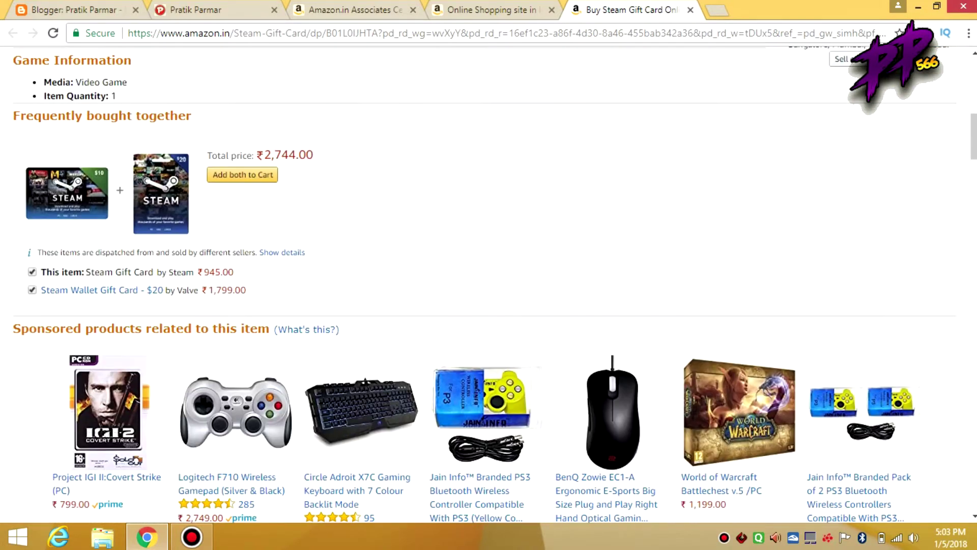
scroll(356, 194, "down", 5)
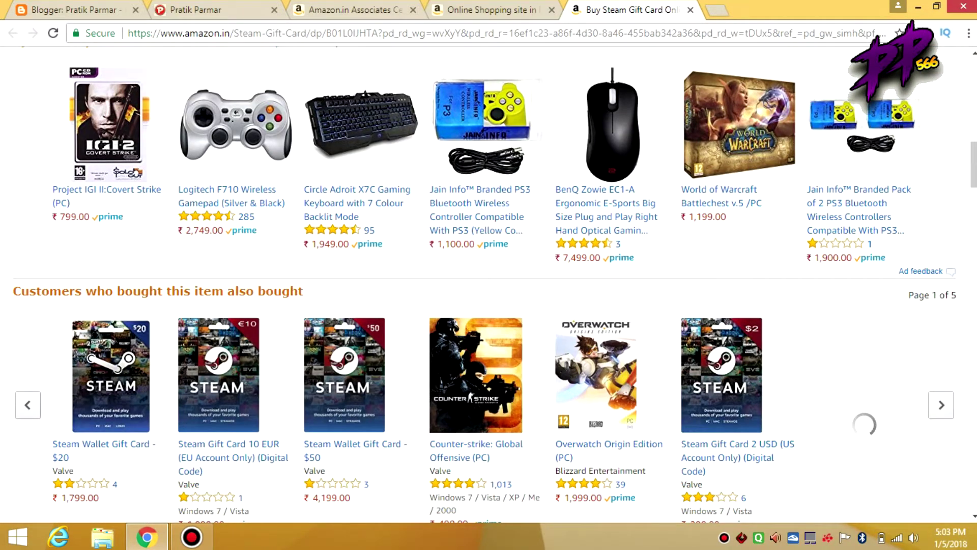
scroll(489, 285, "up", 15)
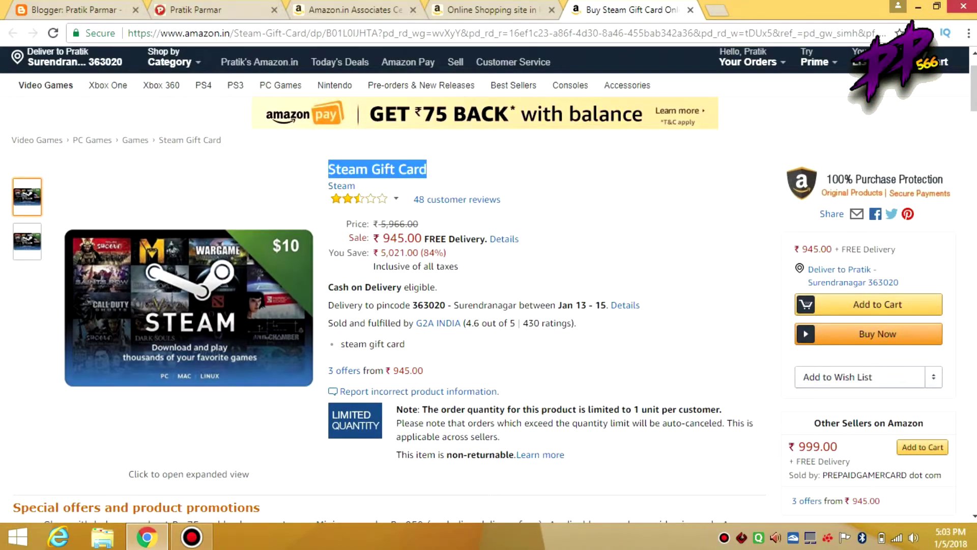
left_click(493, 10)
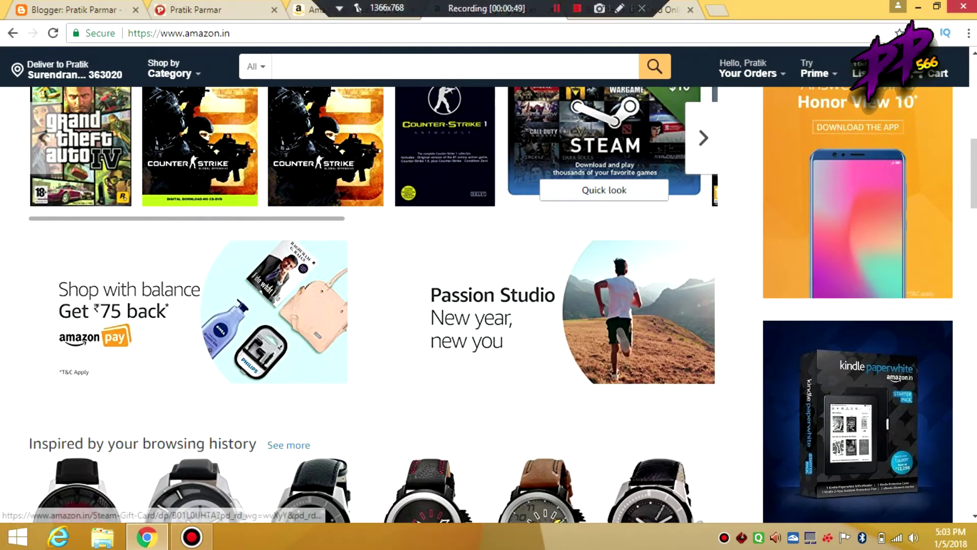
- Search Associates products for Steam Gift Card and get the link for the first ₹945 result
key("ctrl+shift+Tab")
left_click(276, 273)
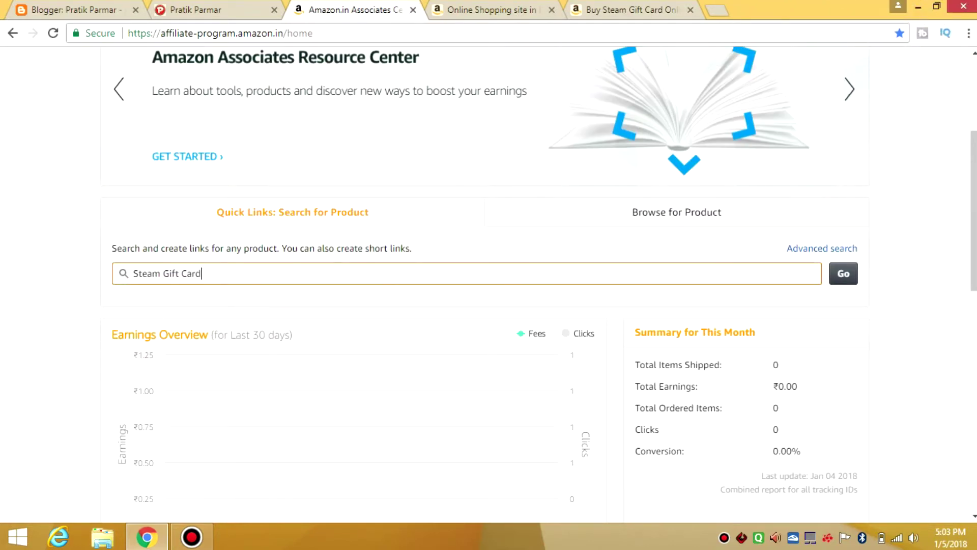
left_click(842, 273)
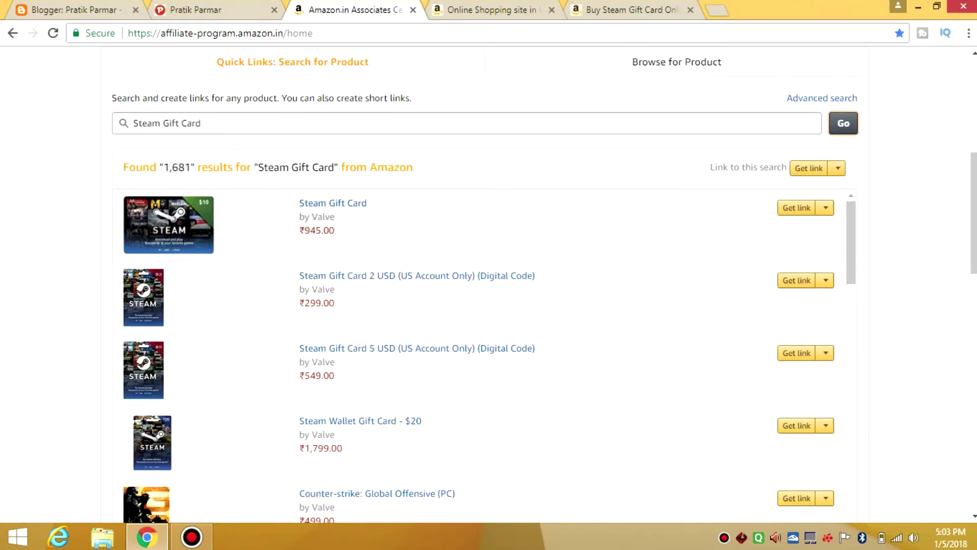
scroll(377, 427, "down", 3)
scroll(377, 428, "up", 3)
left_click(631, 10)
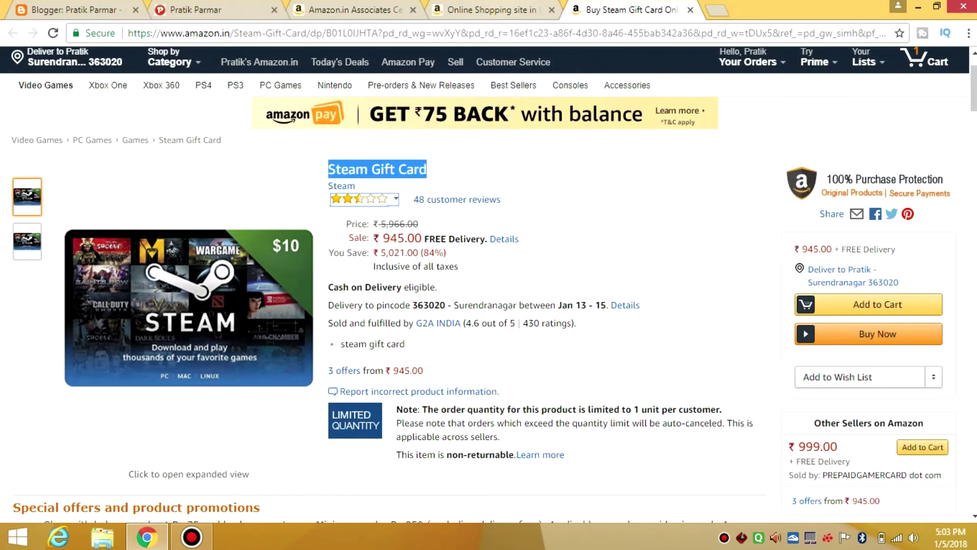
key("ctrl+3")
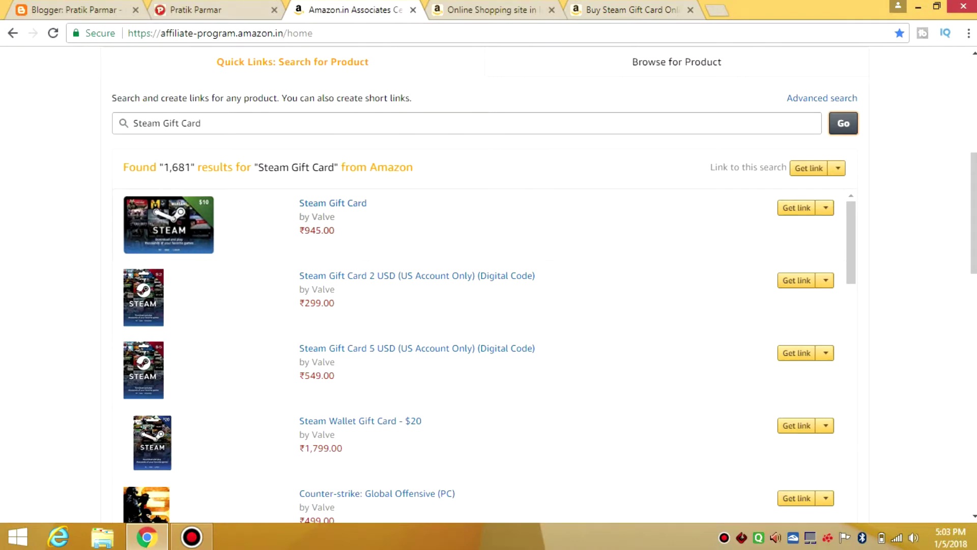
left_click(797, 208)
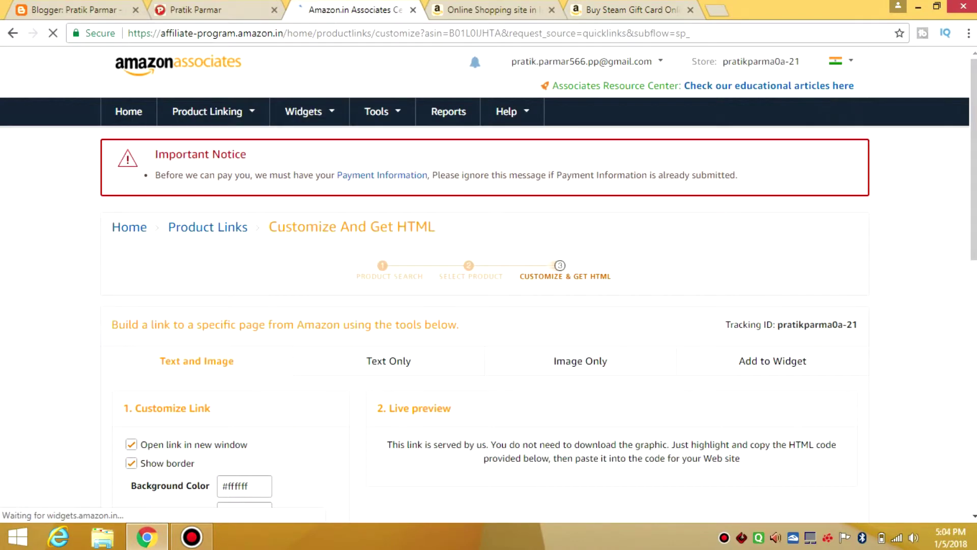
- Turn the link preview's Show border option off, then back on
scroll(489, 285, "down", 3)
scroll(488, 285, "down", 1)
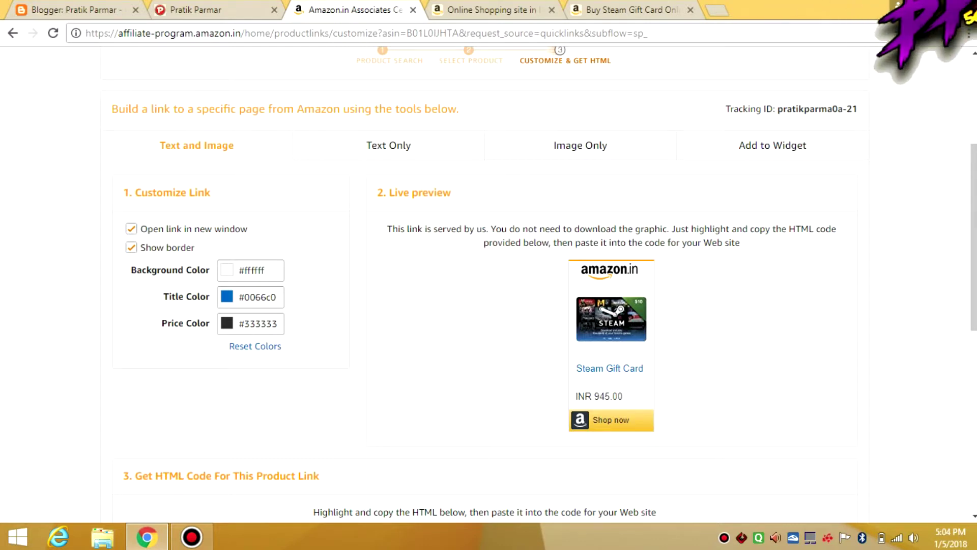
left_click(131, 247)
left_click(131, 247)
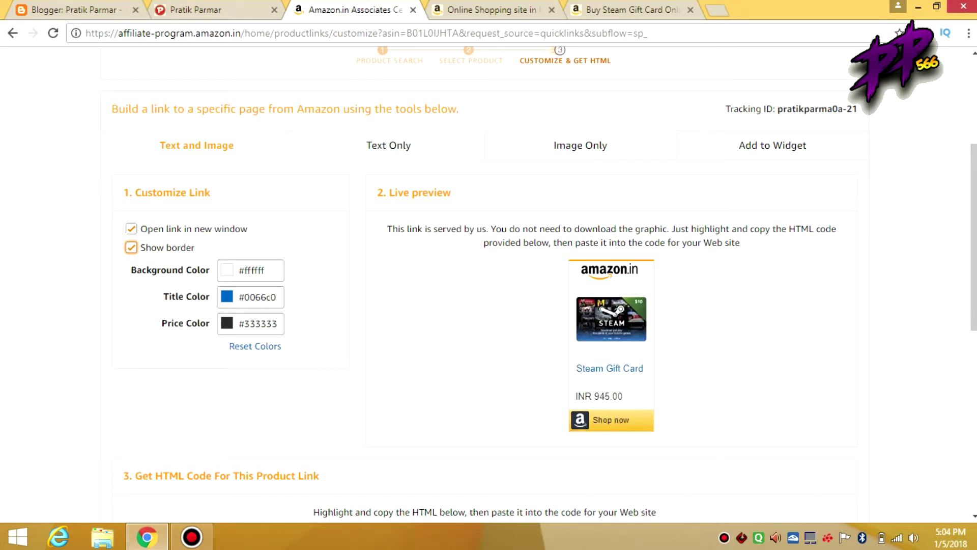
- Preview the Text Only and Image Only link versions, then go to Add to Widget
scroll(484, 285, "down", 1)
scroll(485, 285, "up", 2)
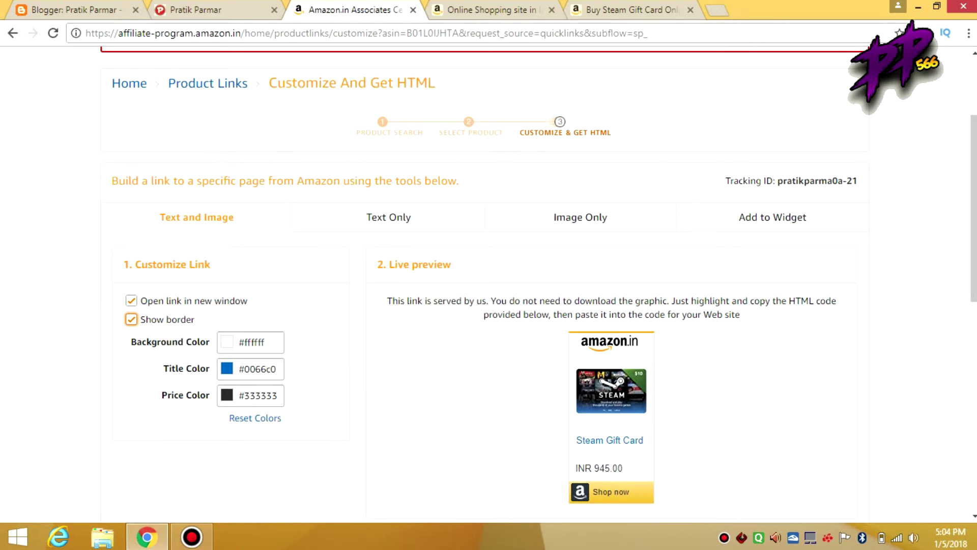
left_click(387, 216)
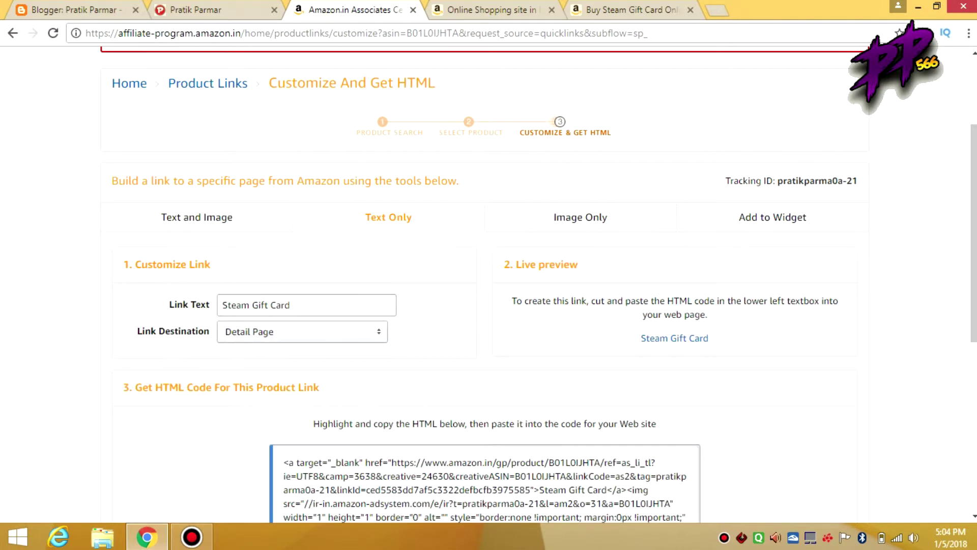
scroll(488, 285, "down", 4)
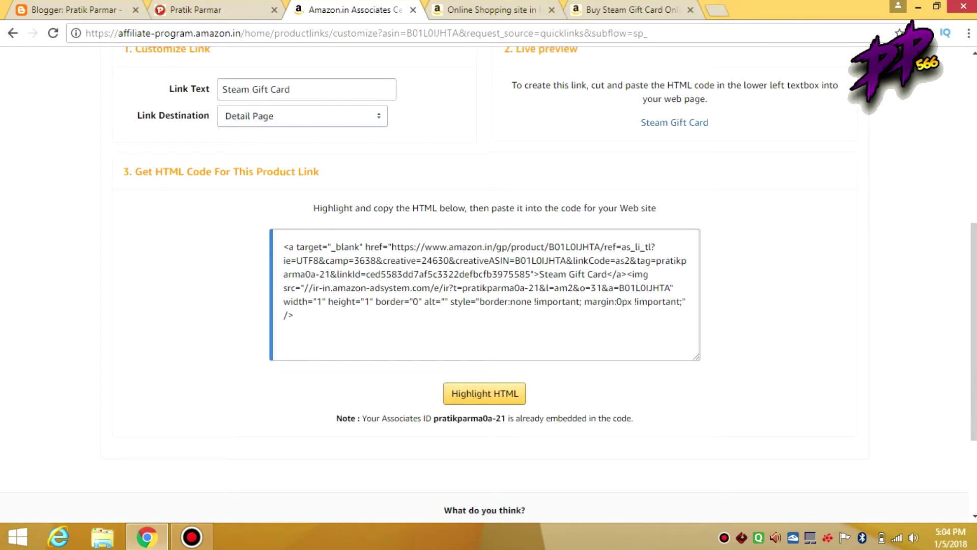
scroll(488, 285, "up", 3)
left_click(580, 145)
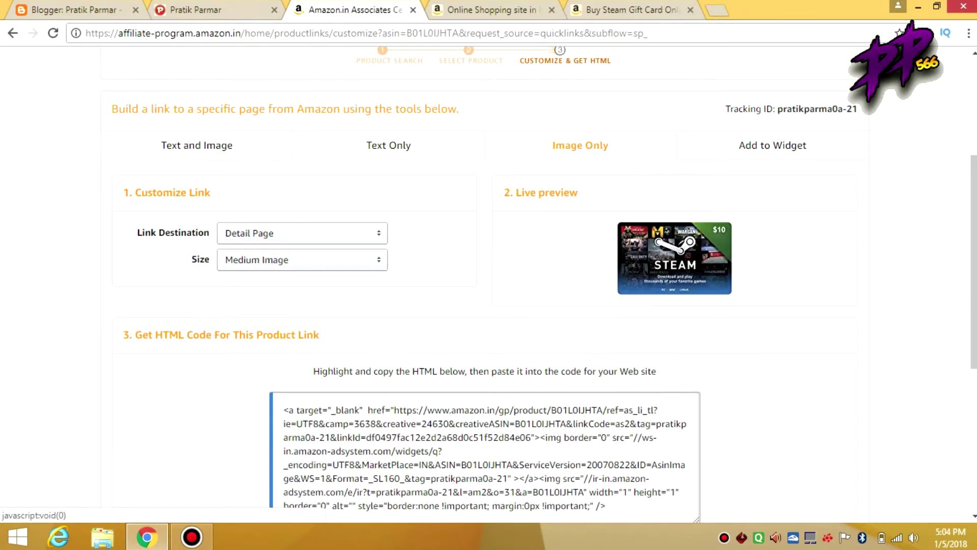
scroll(674, 257, "down", 3)
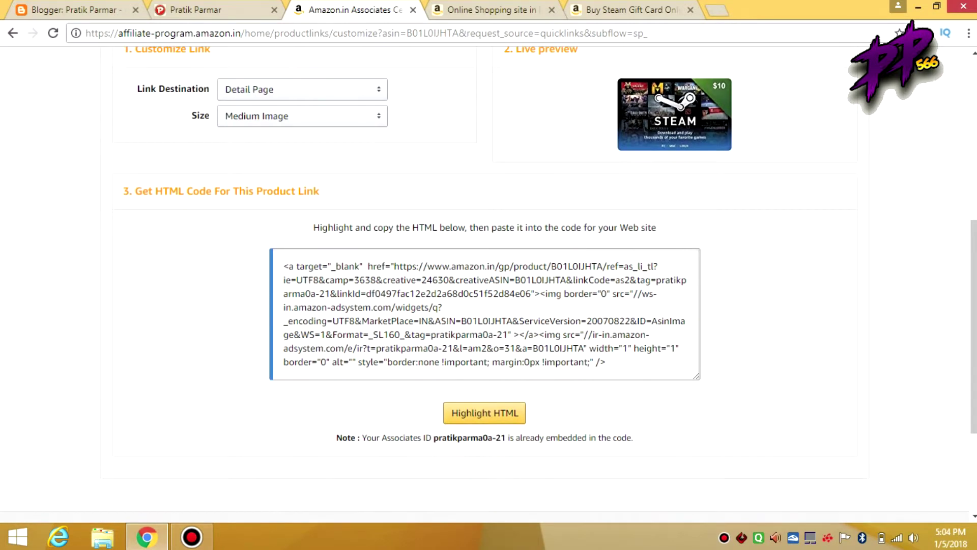
scroll(488, 285, "up", 3)
left_click(773, 145)
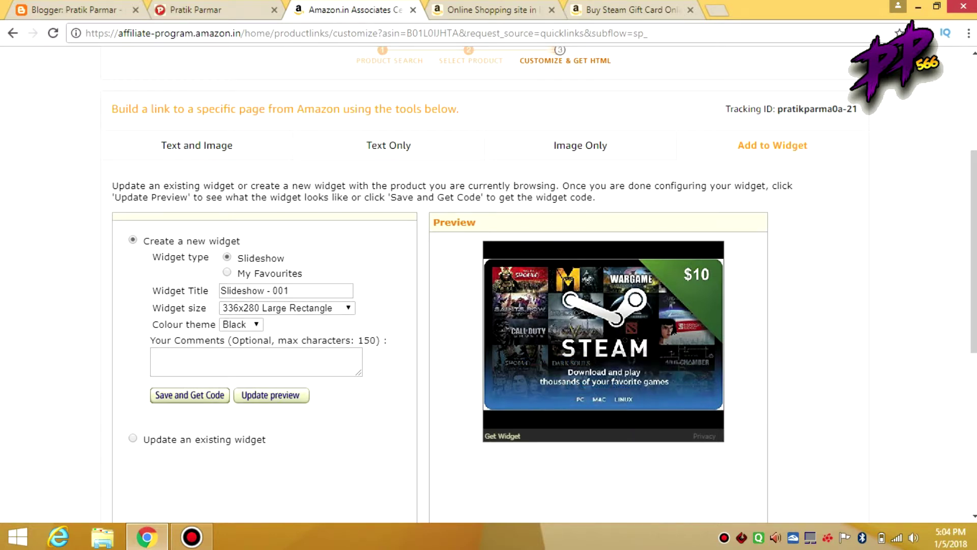
- Choose the My Favourites widget type with a 180x150 Rectangle size
left_click(227, 272)
scroll(488, 284, "down", 1)
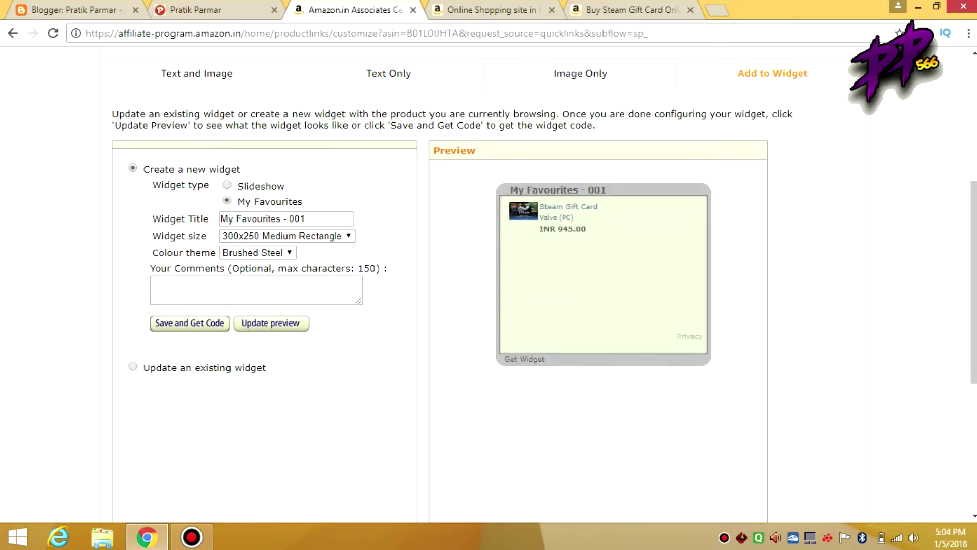
left_click(287, 235)
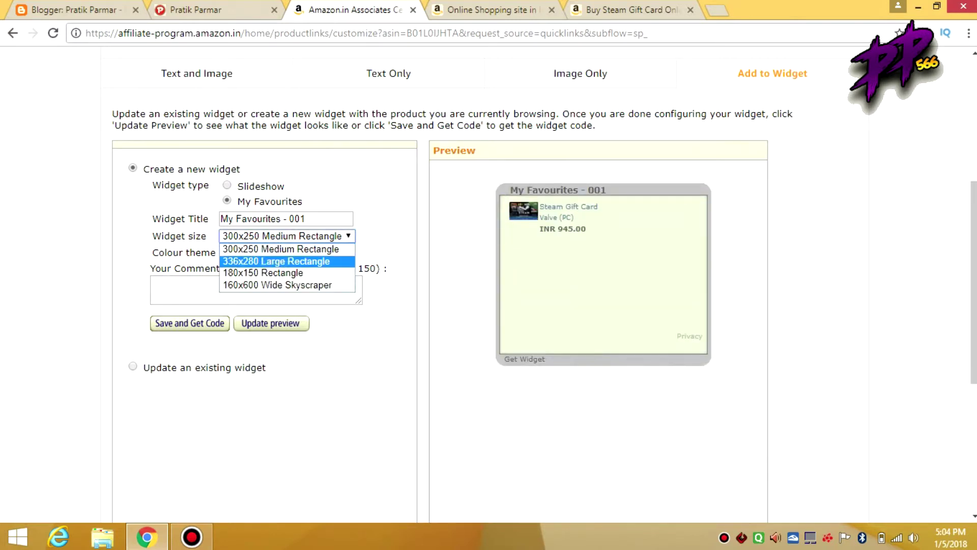
left_click(262, 273)
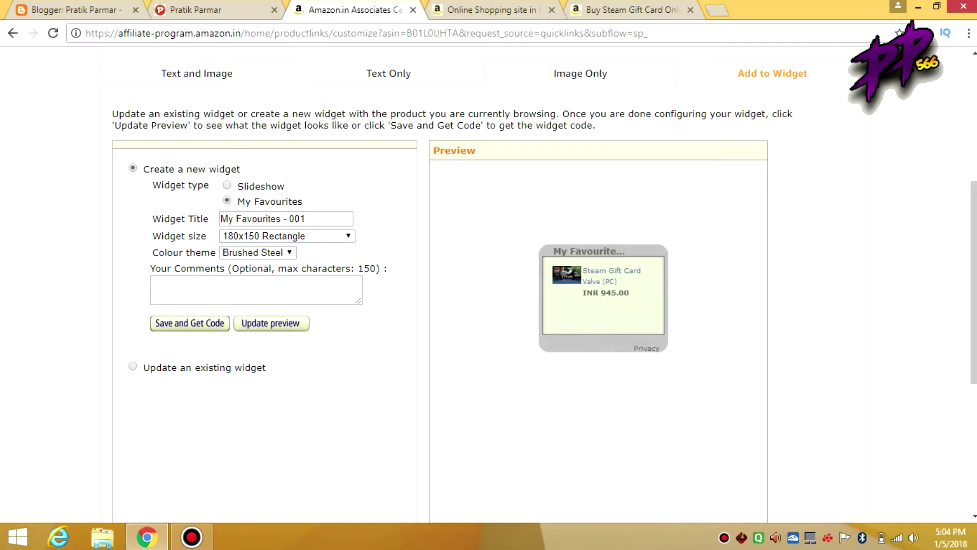
scroll(439, 285, "down", 2)
scroll(439, 285, "up", 2)
- Check the Text Only and Image Only codes, then select the Text and Image iframe code
left_click(388, 74)
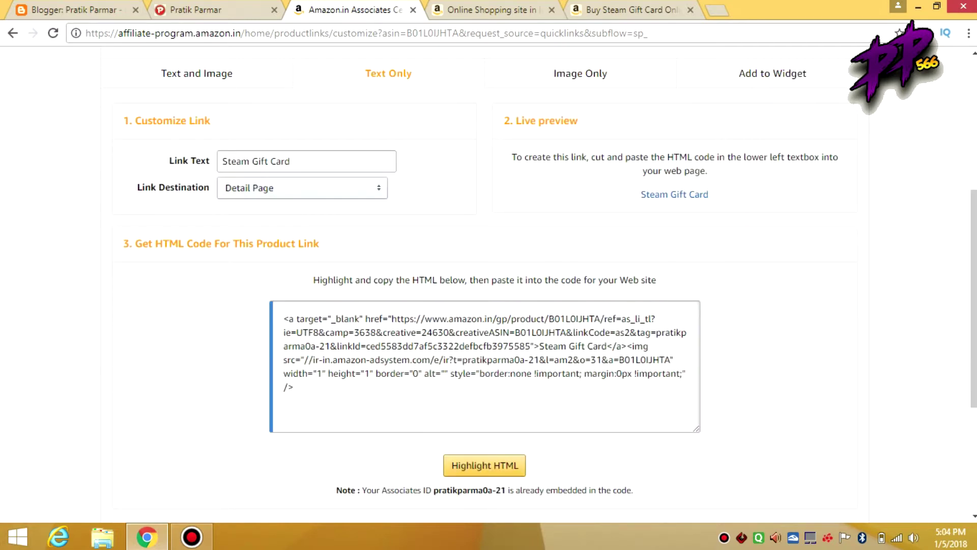
left_click(580, 73)
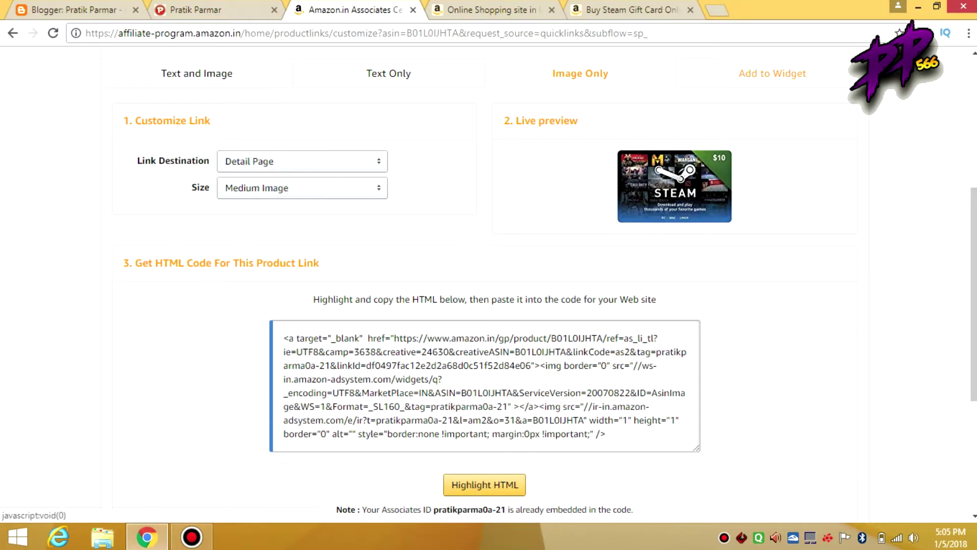
left_click(196, 74)
scroll(485, 285, "down", 3)
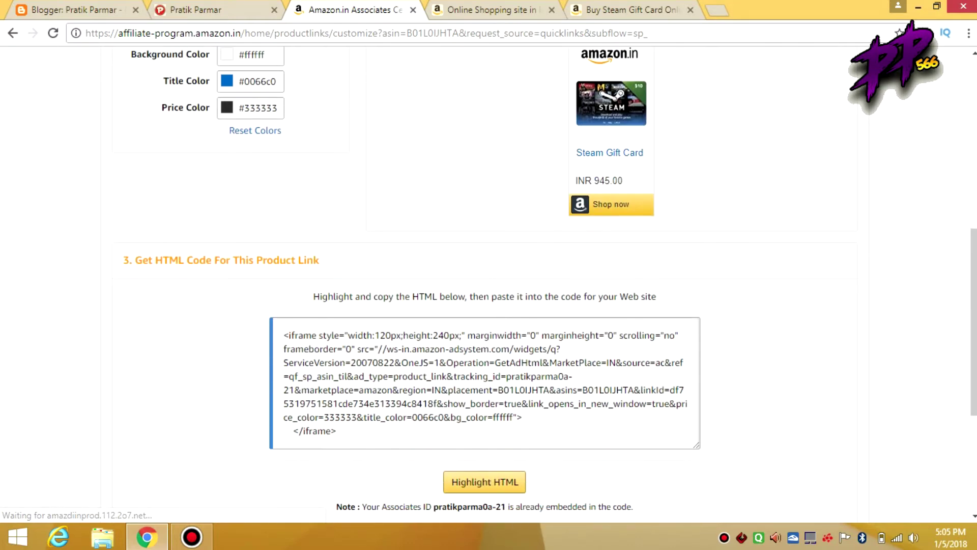
left_click(484, 383)
key("ctrl+c")
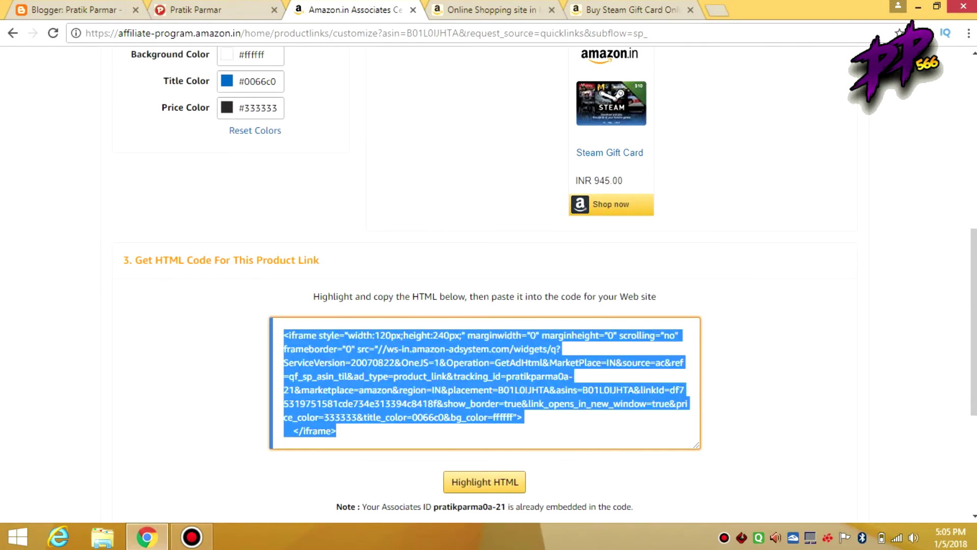
- Add an HTML/JavaScript gadget to the footer3 column in Blogger Layout
left_click(71, 10)
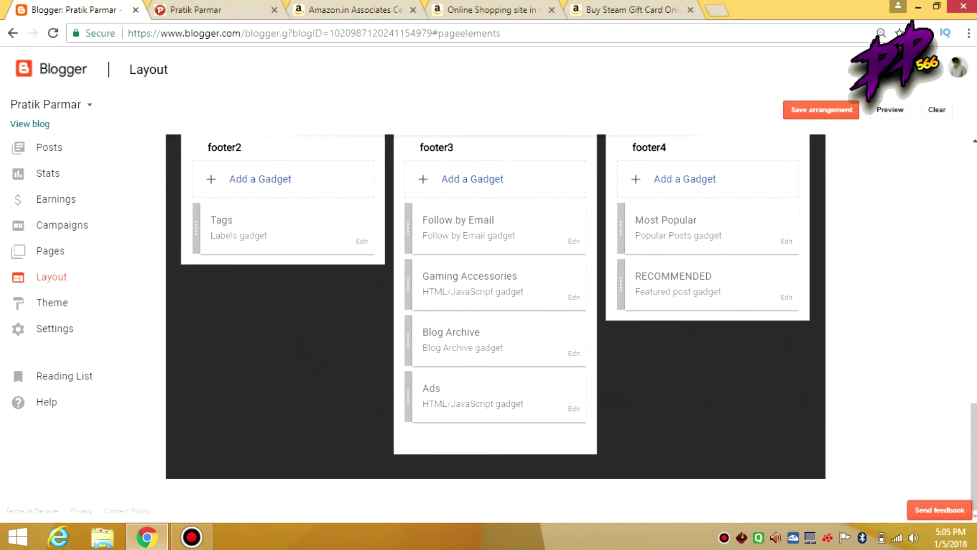
scroll(495, 306, "up", 14)
scroll(495, 305, "down", 14)
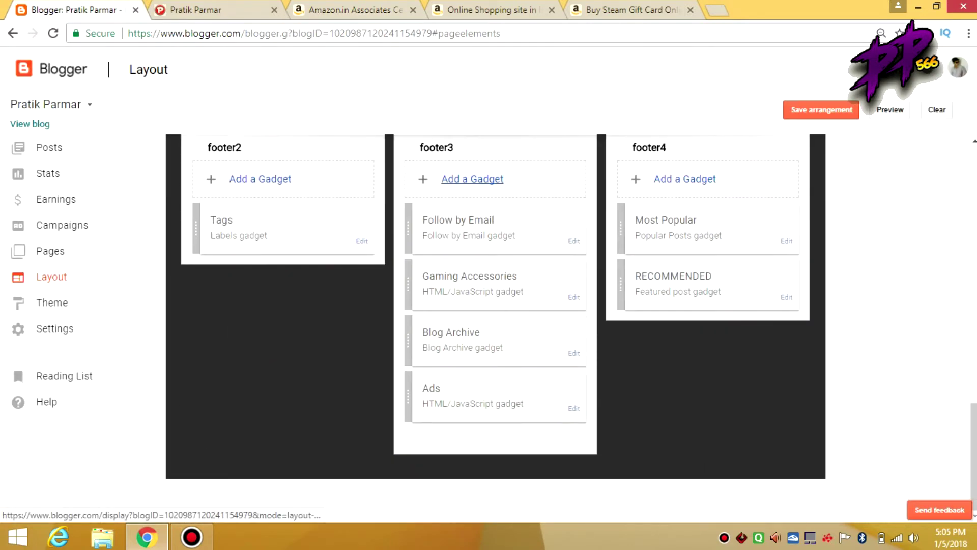
left_click(472, 179)
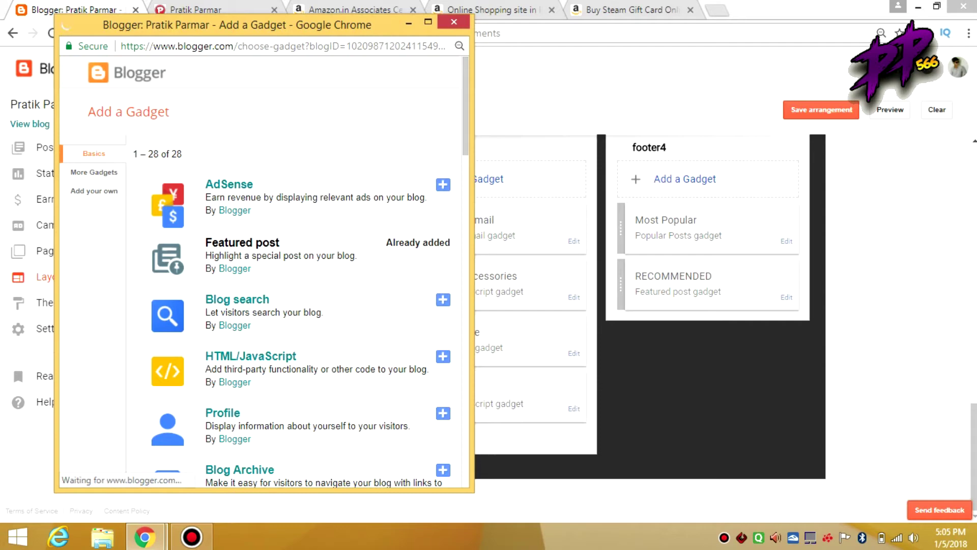
left_click(91, 209)
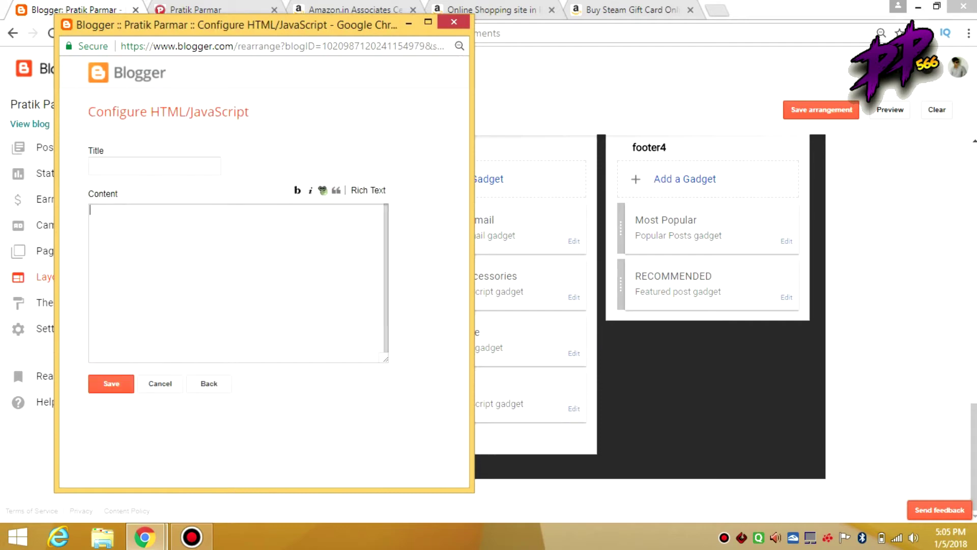
- Paste the Amazon iframe code, title the gadget 'FUCKER', save, and view the live blog
key("ctrl+v")
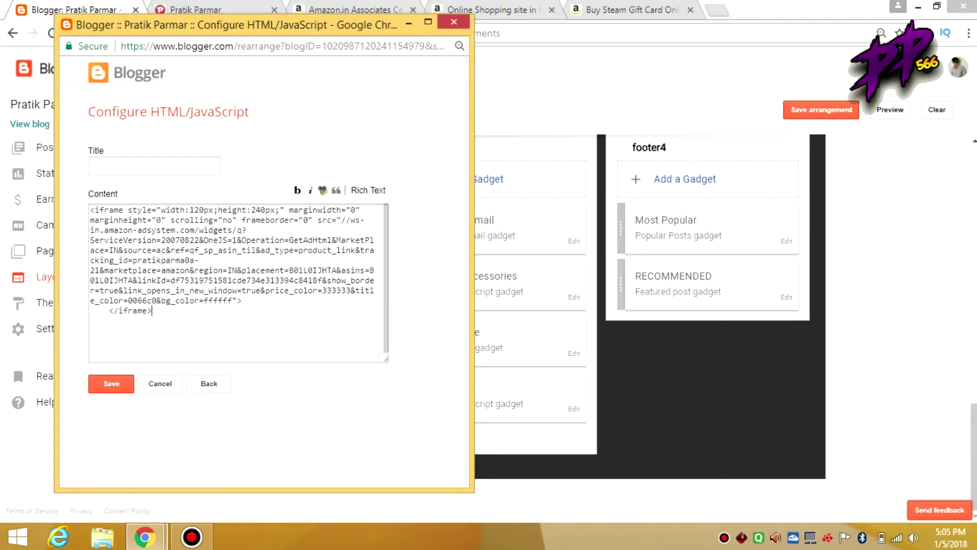
left_click(94, 166)
type("FU")
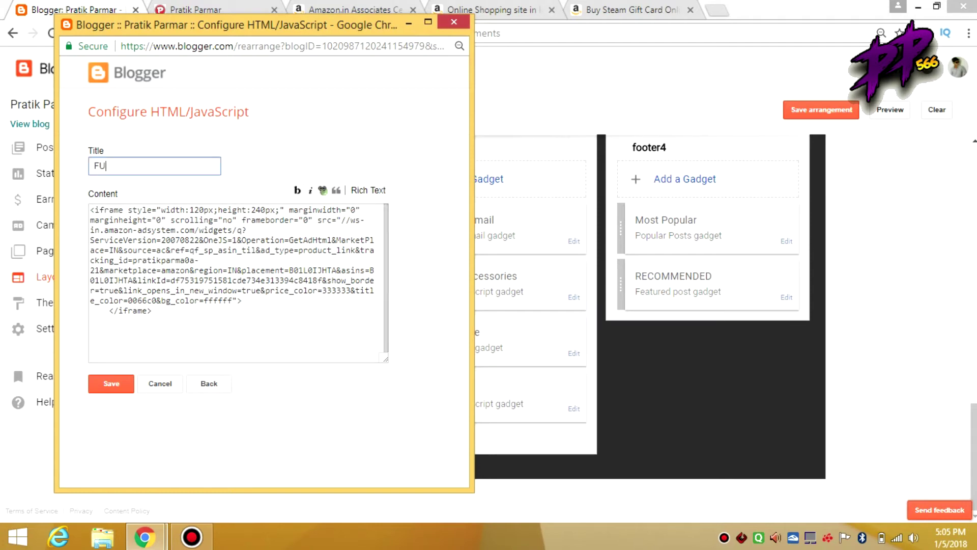
type("CKERS")
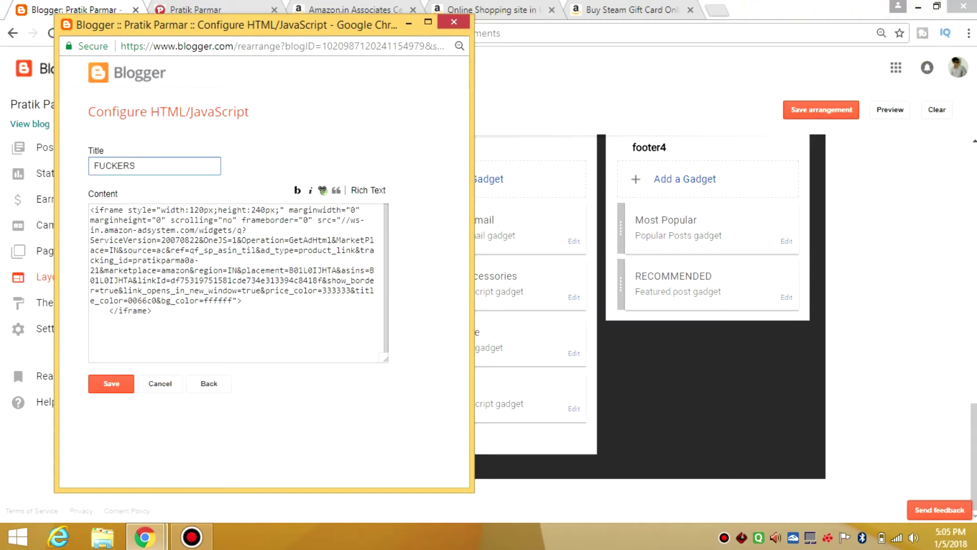
key("Return")
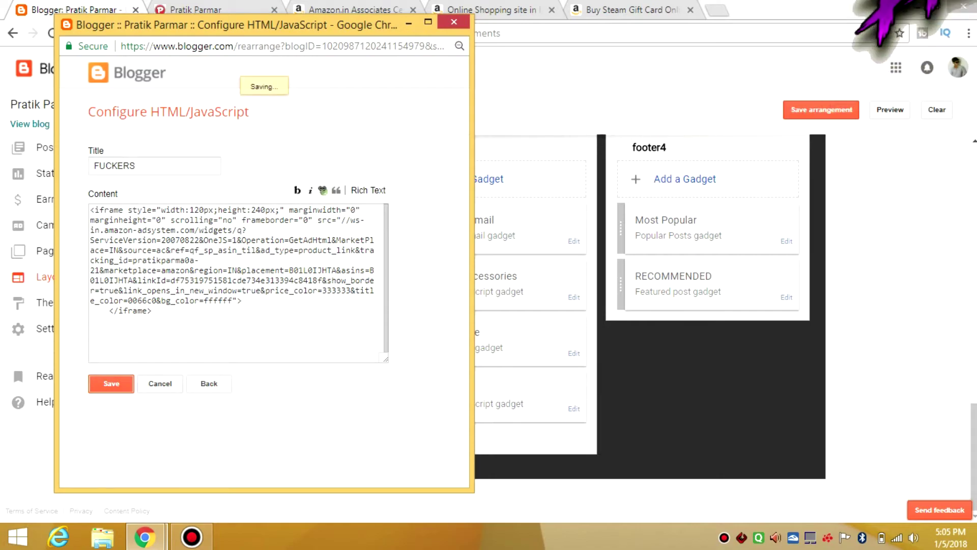
key("ctrl+Tab")
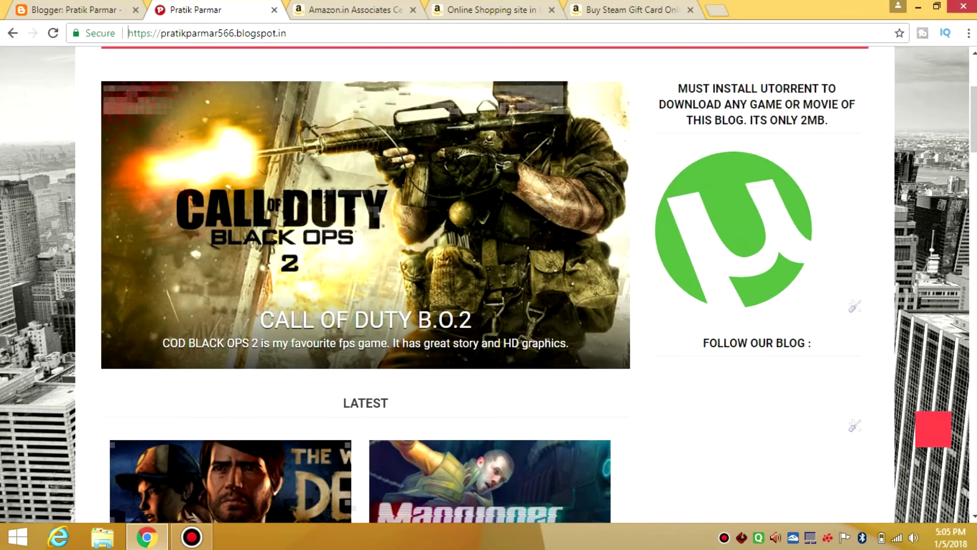
scroll(484, 284, "down", 13)
scroll(402, 102, "down", 12)
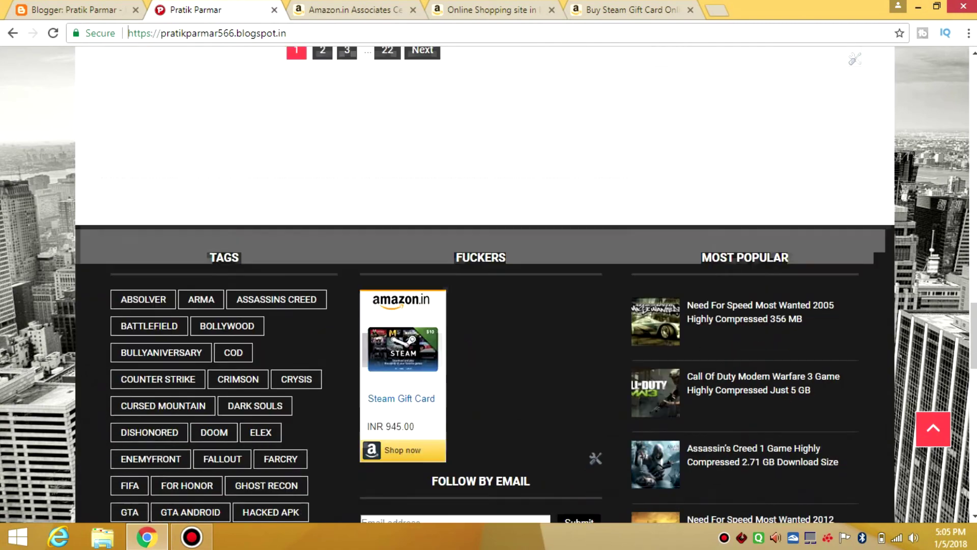
scroll(402, 102, "down", 3)
scroll(402, 102, "down", 1)
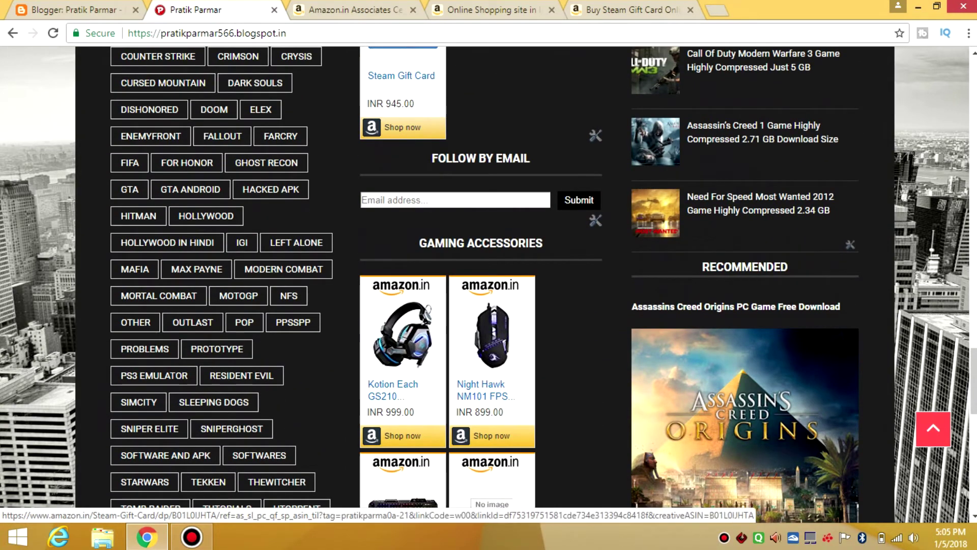
scroll(402, 102, "down", 7)
scroll(402, 101, "up", 4)
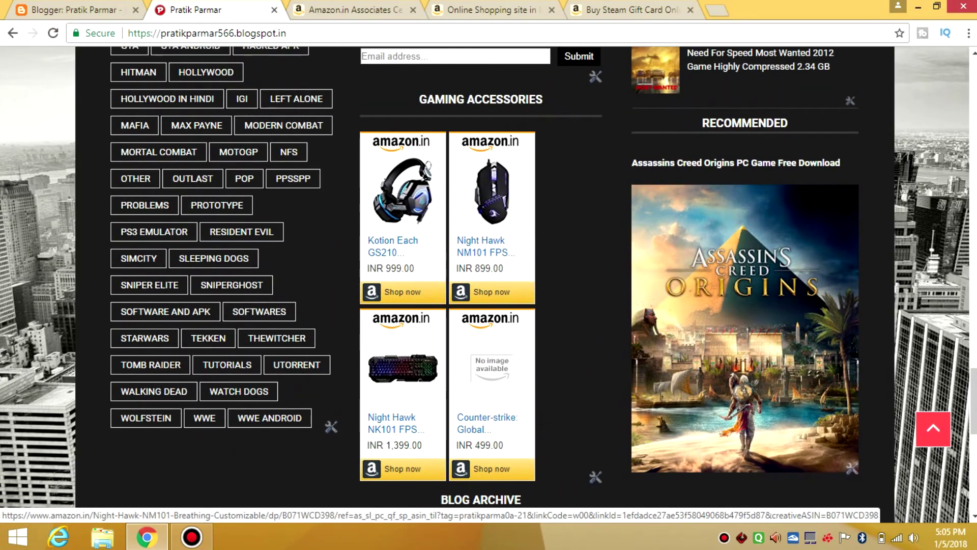
scroll(402, 204, "up", 2)
scroll(402, 204, "up", 5)
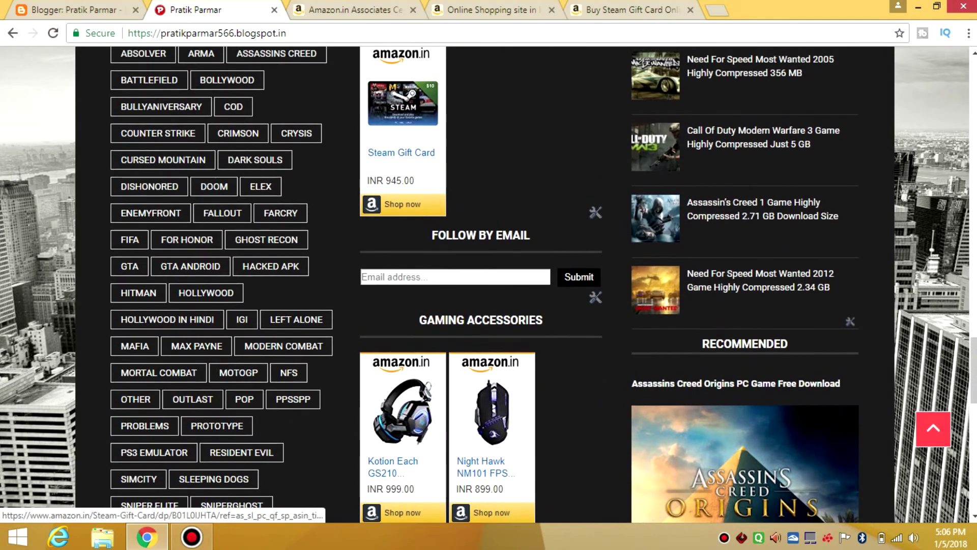